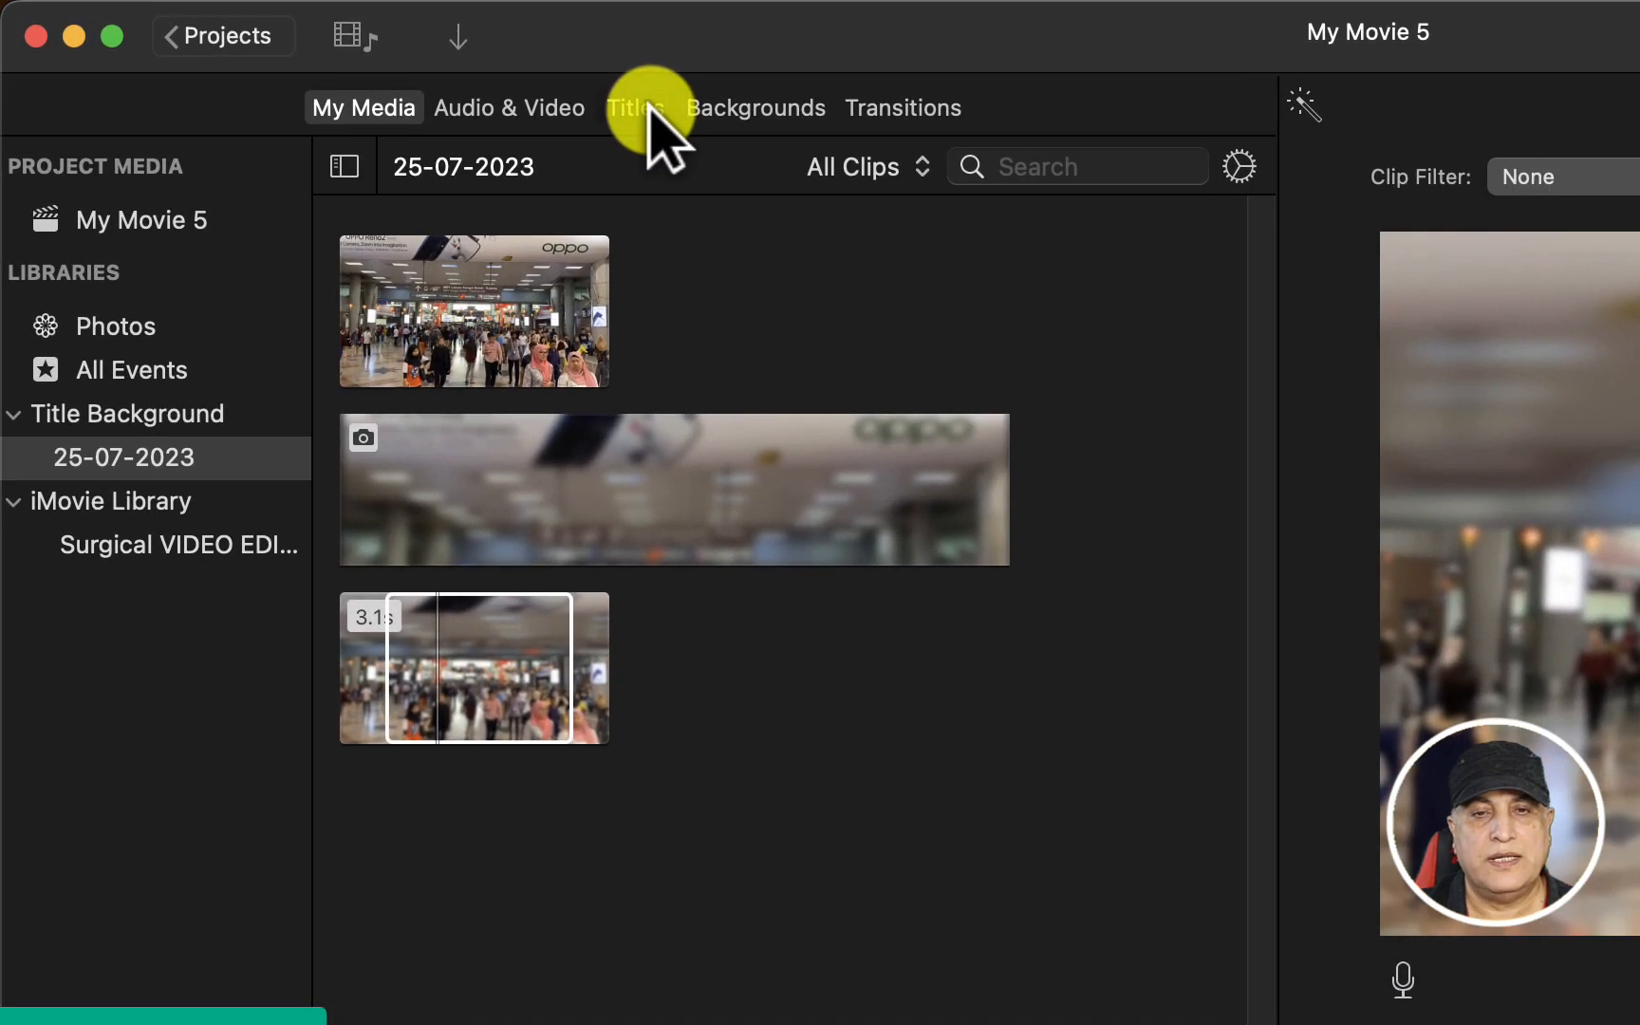
Add the Centered title above the crowd video clip in the timeline
{"action": "left_click", "coordinate": [389, 64]}
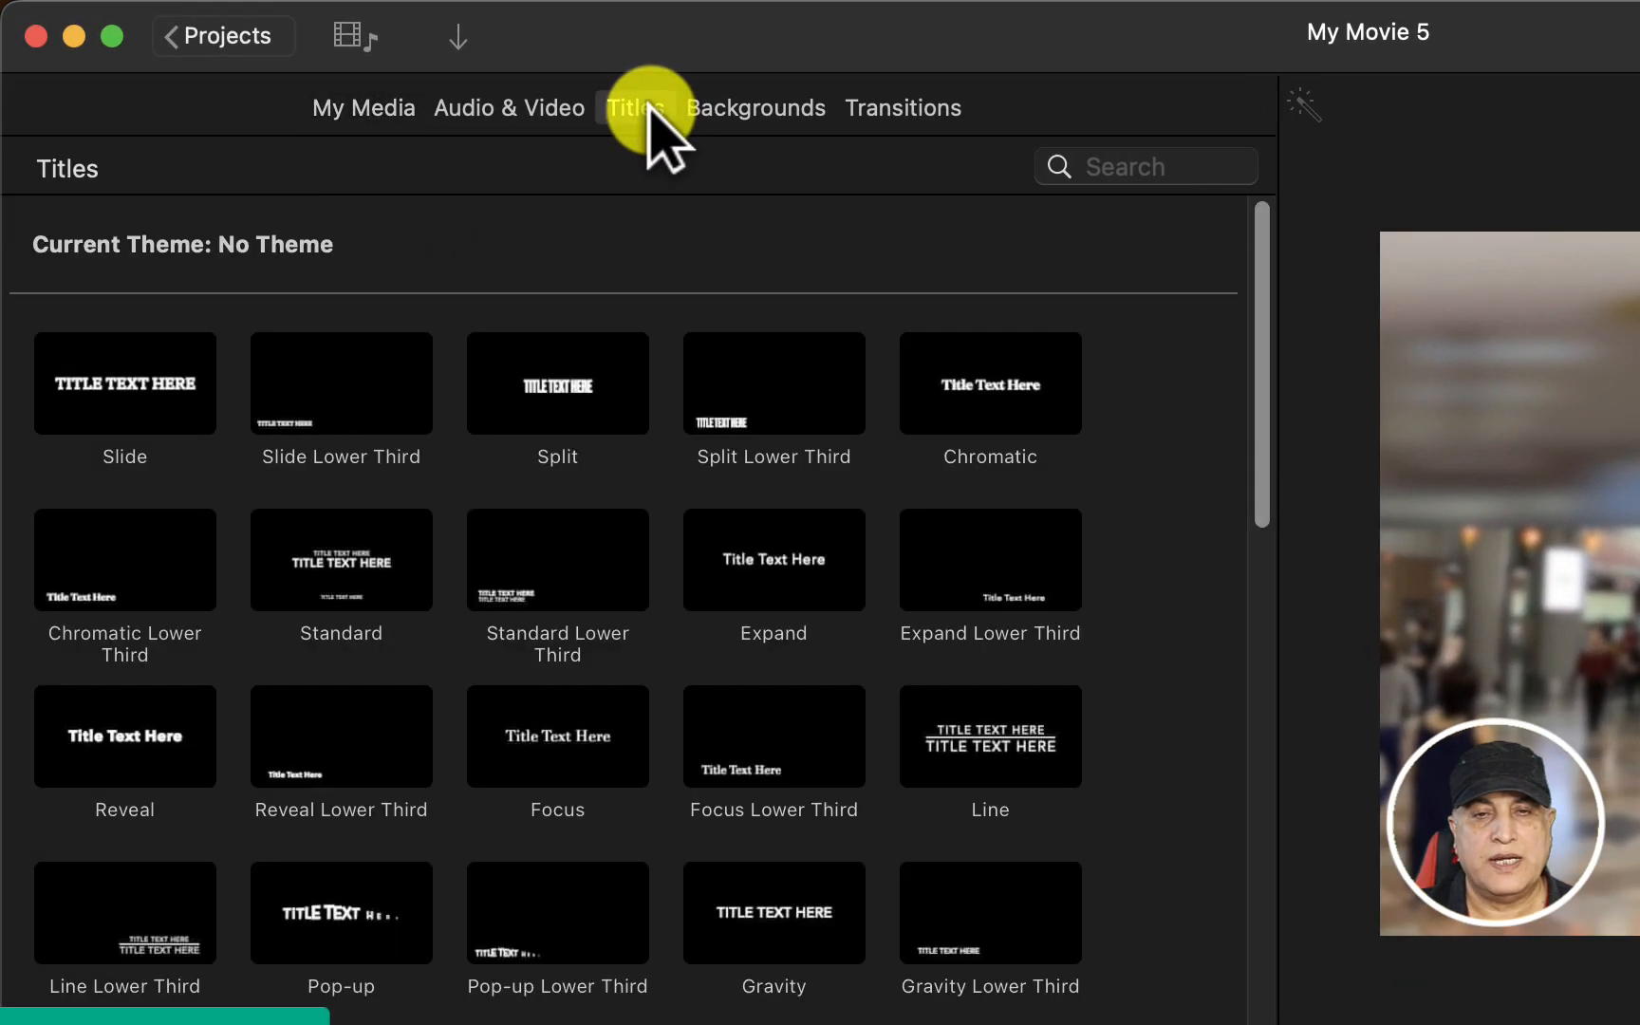
{"action": "scroll", "coordinate": [962, 588], "scroll_direction": "down", "scroll_amount": 2}
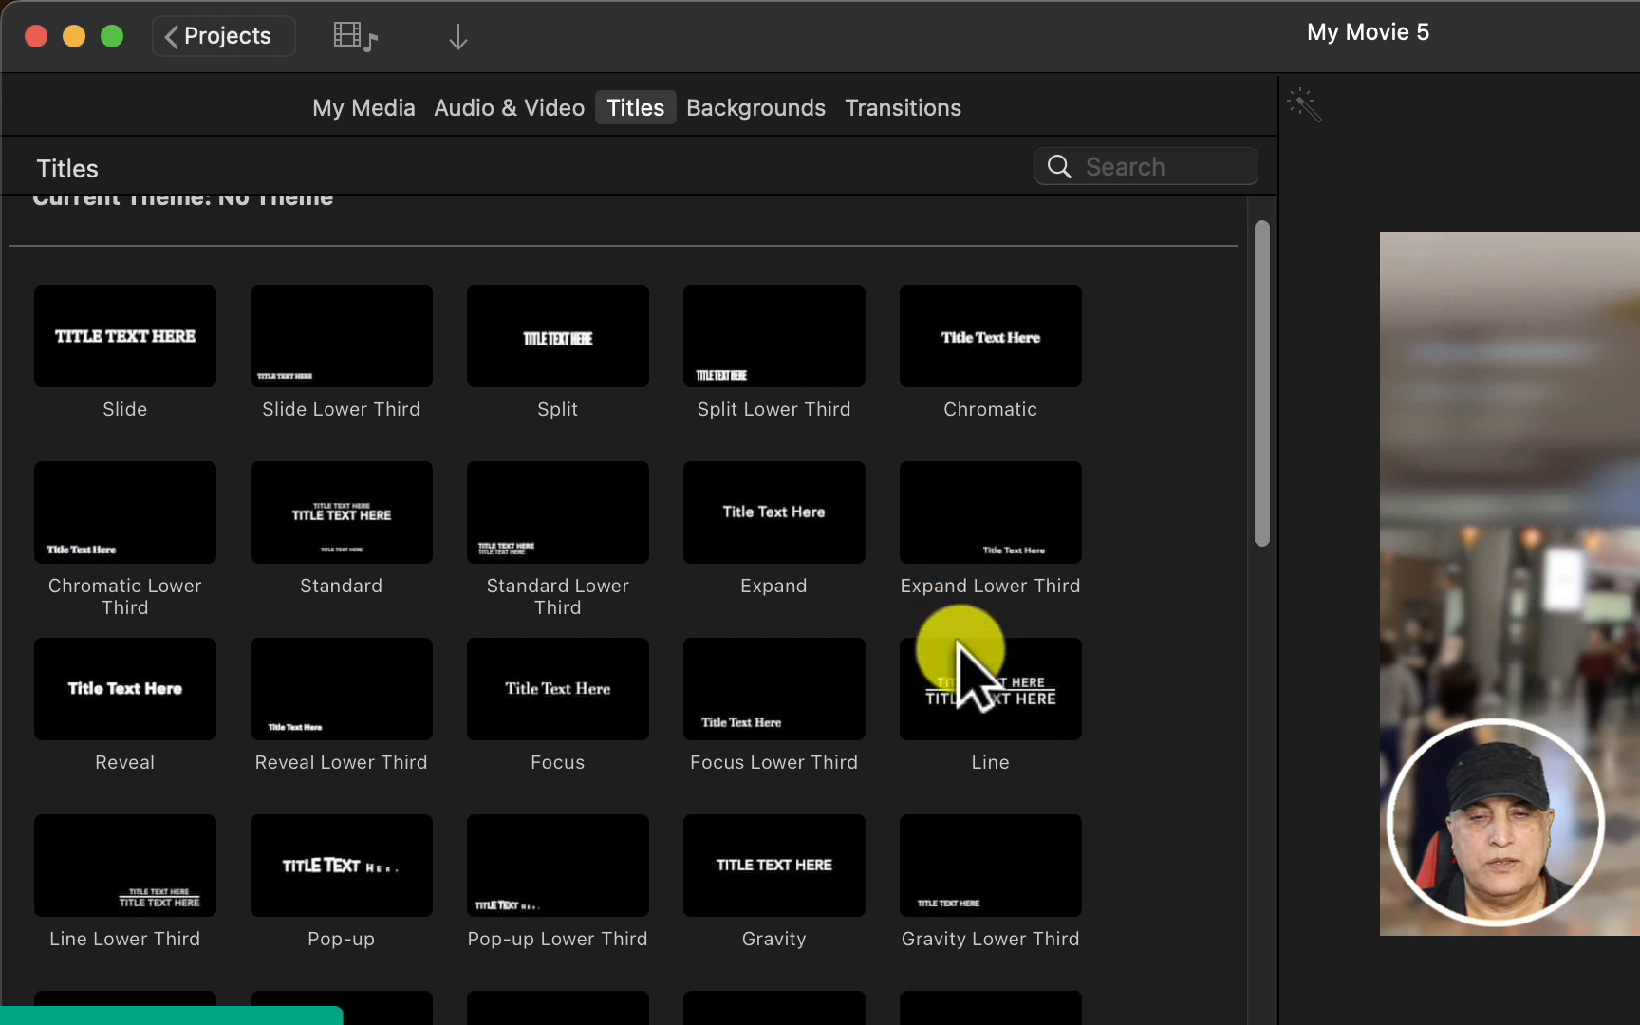
{"action": "scroll", "coordinate": [963, 633], "scroll_direction": "down", "scroll_amount": 5}
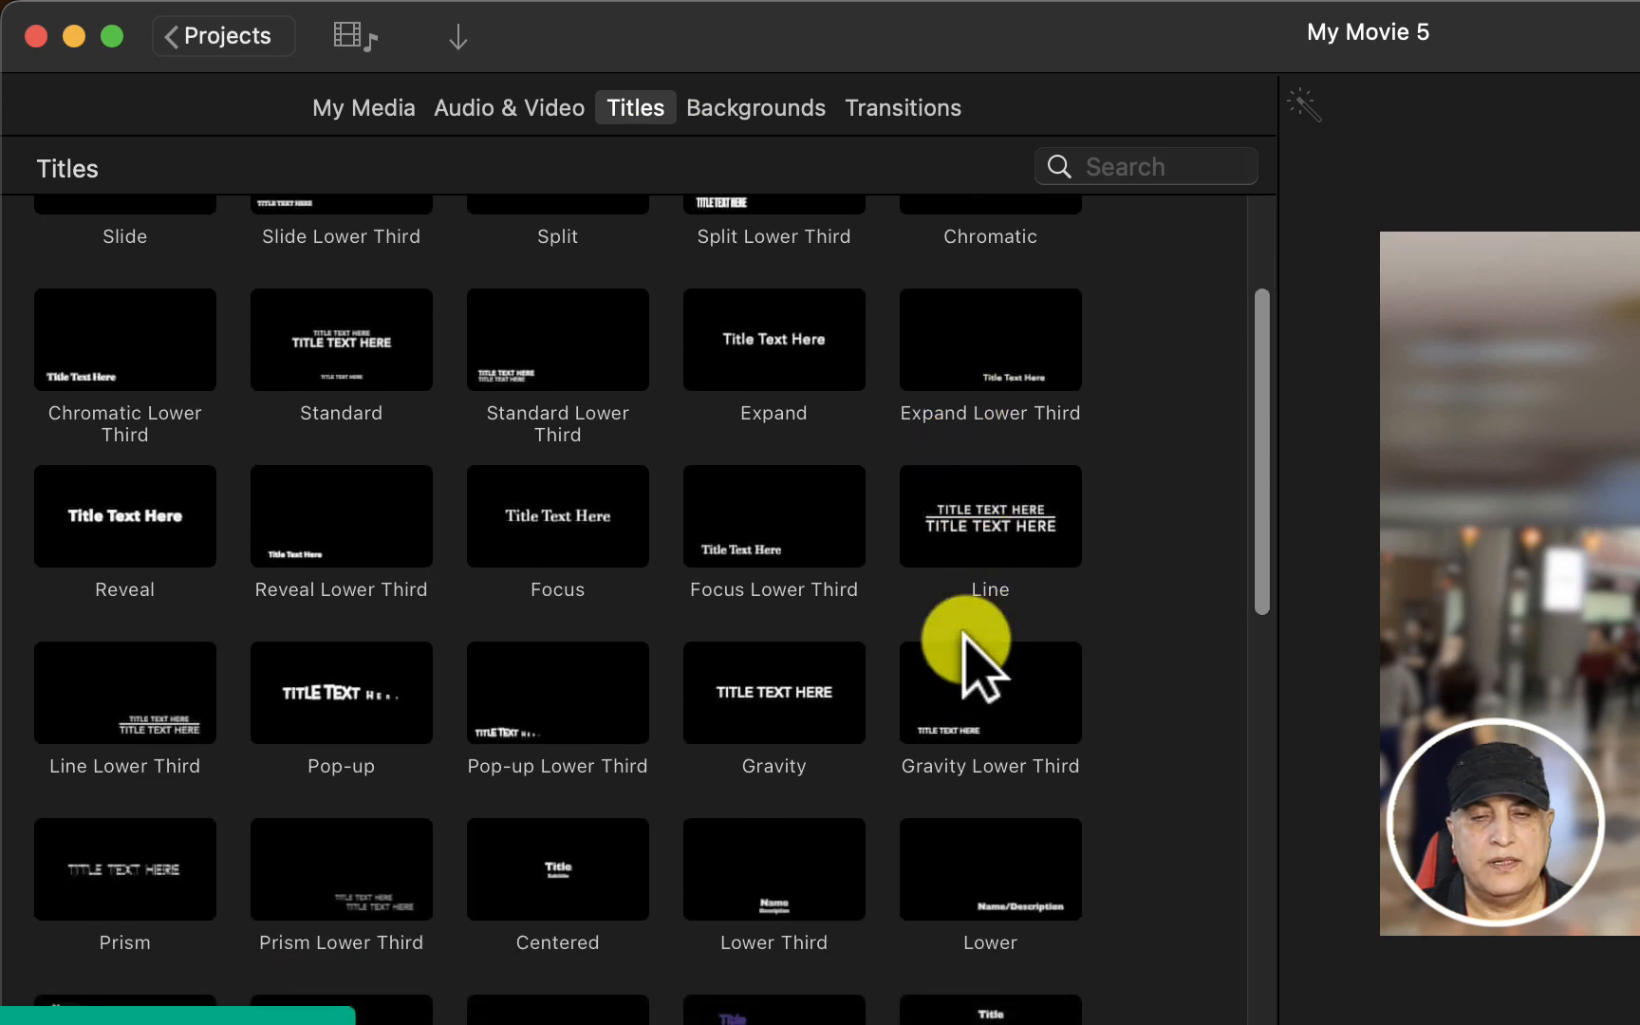
{"action": "left_click", "coordinate": [572, 793]}
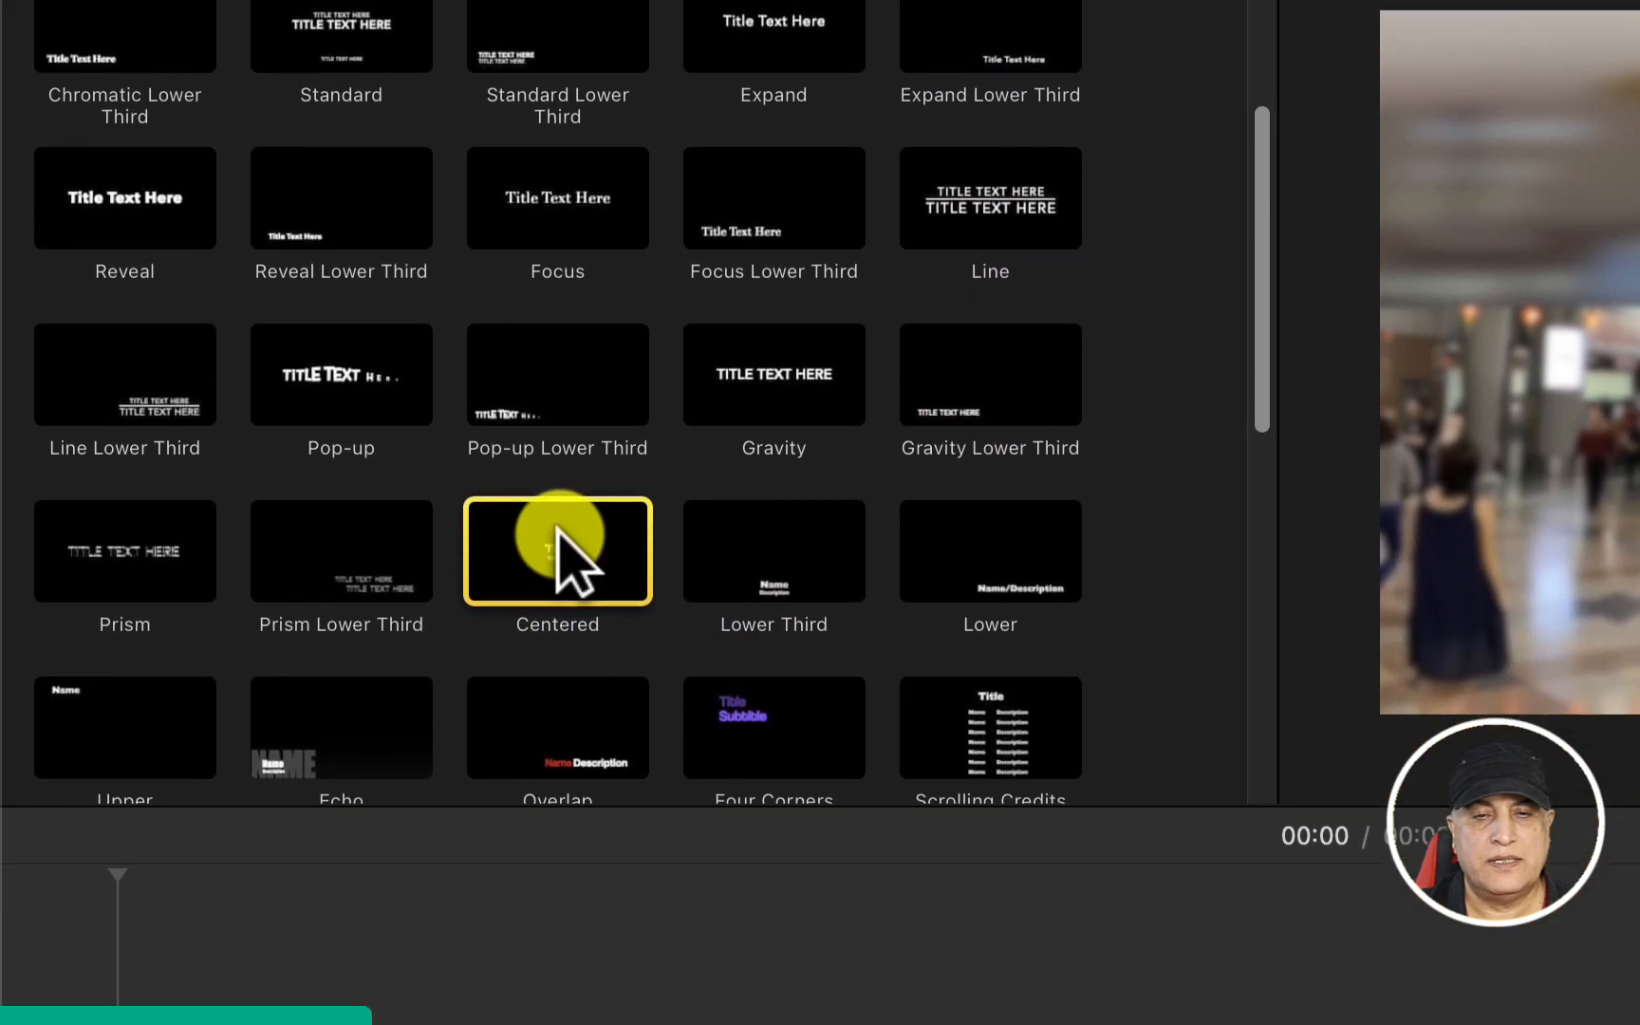
{"action": "left_click_drag", "start_coordinate": [557, 529], "coordinate": [299, 965]}
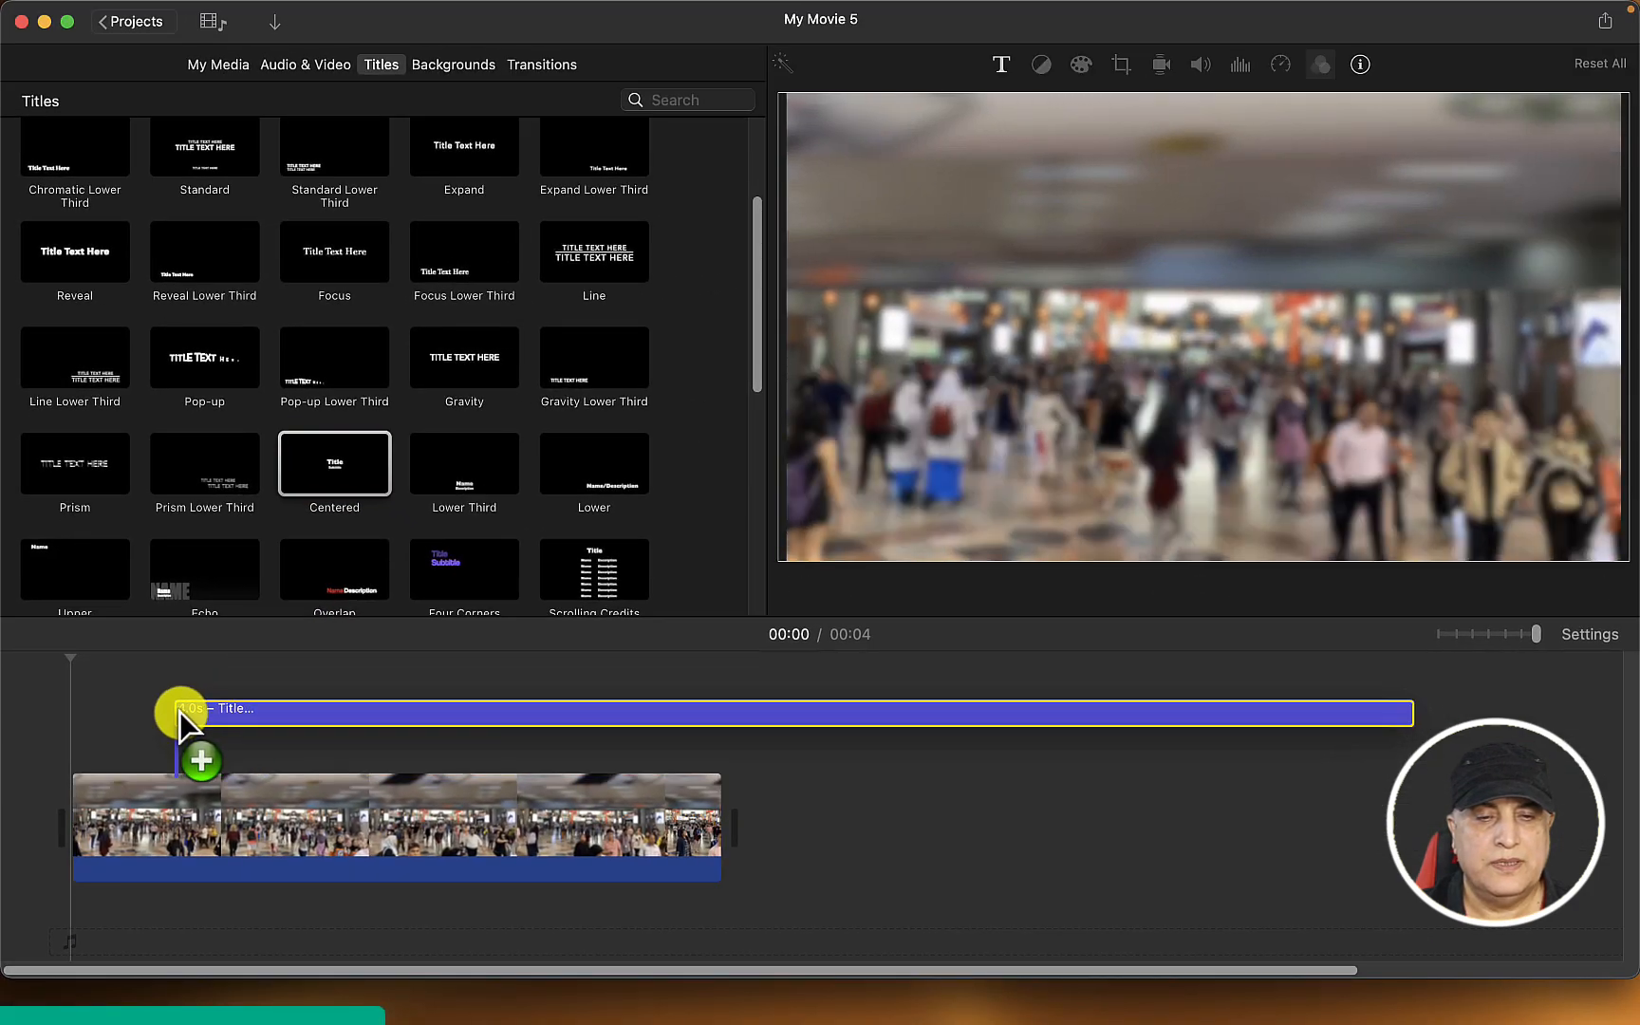
Shorten the title so it ends just before the end of the video clip
{"action": "left_click_drag", "start_coordinate": [179, 710], "coordinate": [117, 740]}
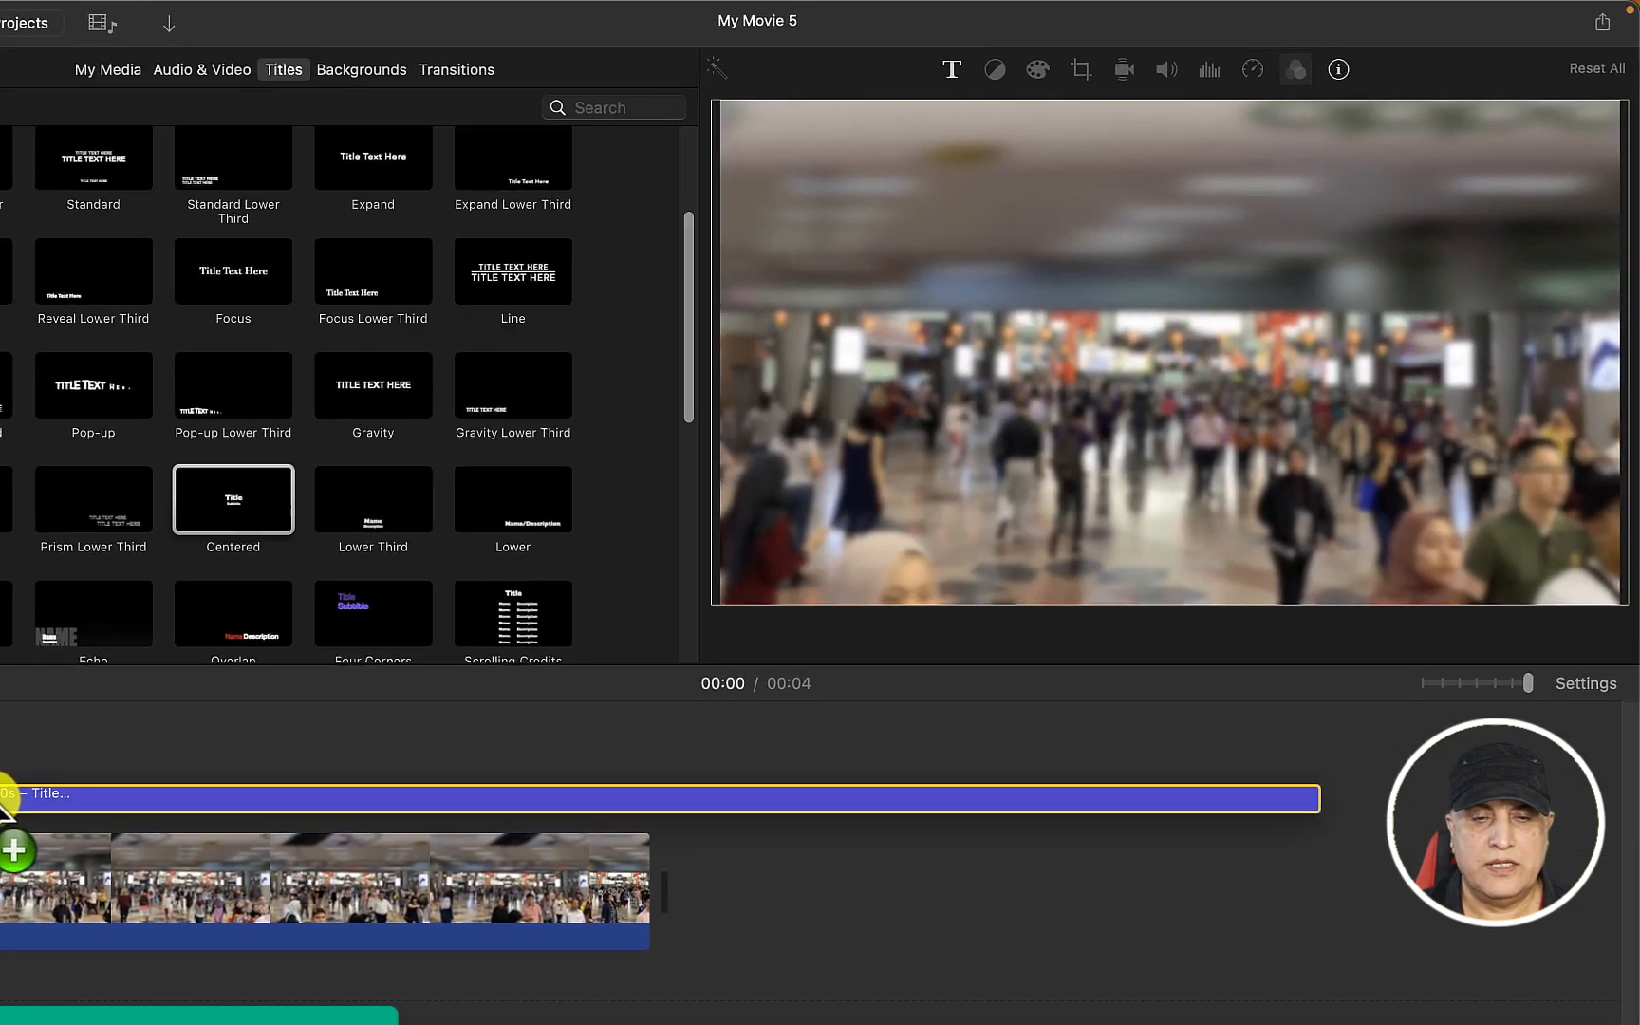
{"action": "left_click_drag", "start_coordinate": [5, 797], "coordinate": [4, 797]}
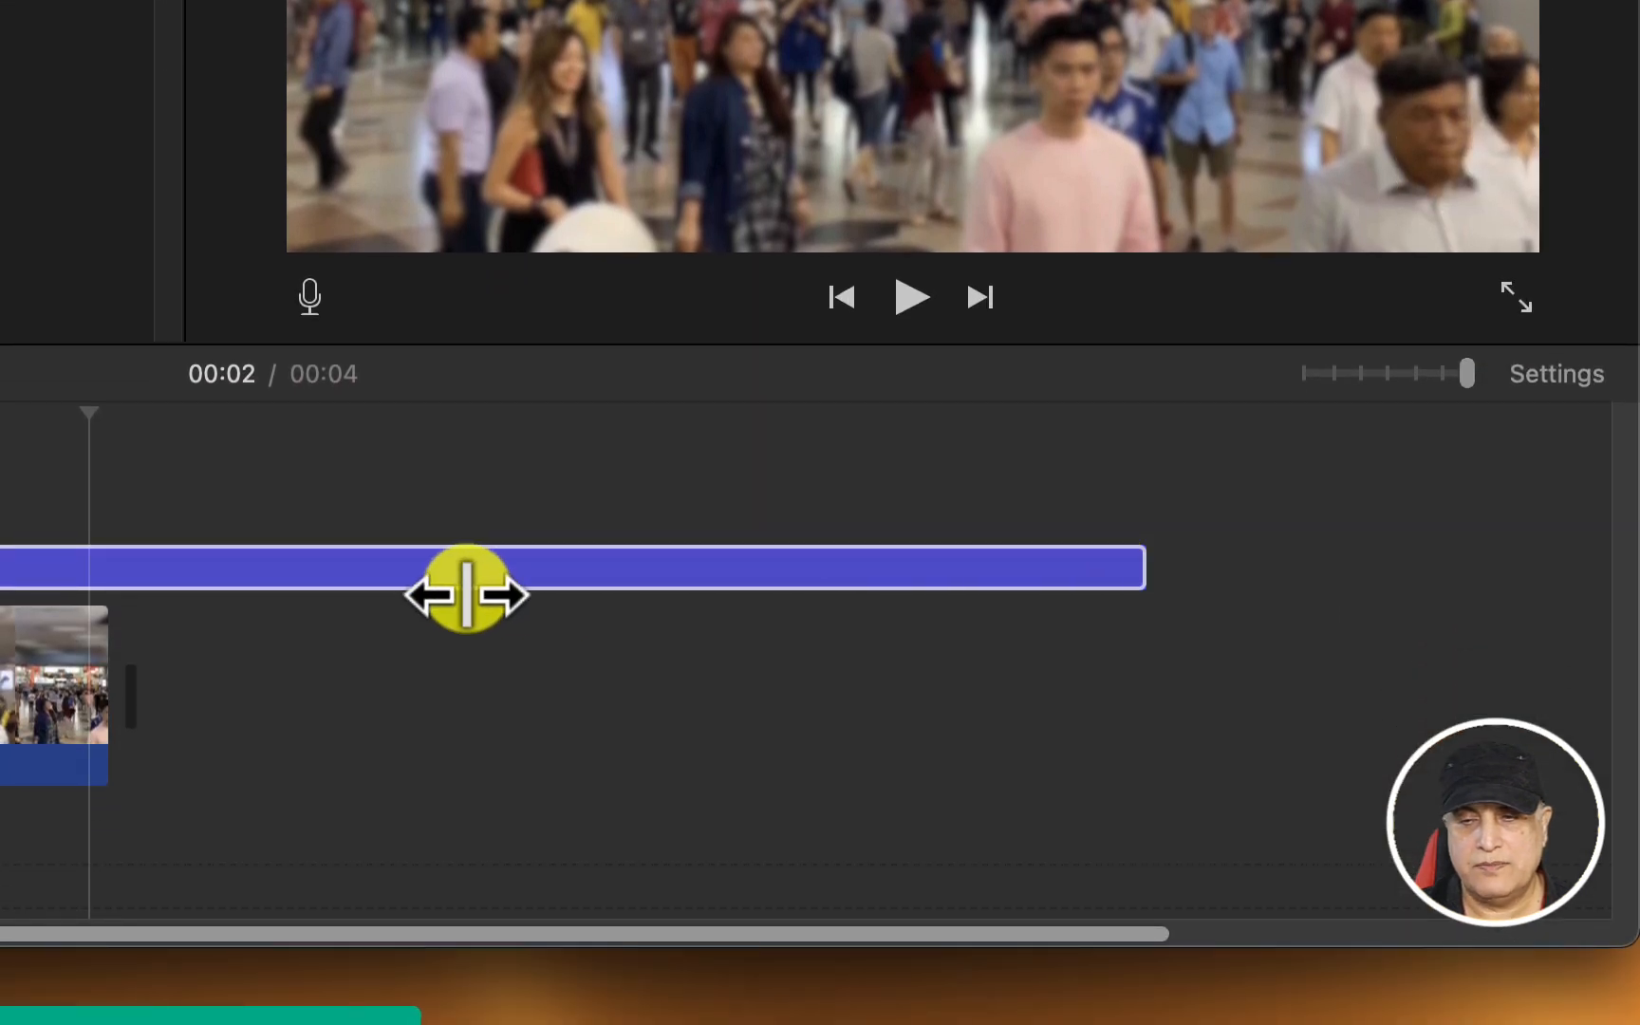
{"action": "left_click_drag", "start_coordinate": [1144, 579], "coordinate": [11, 531]}
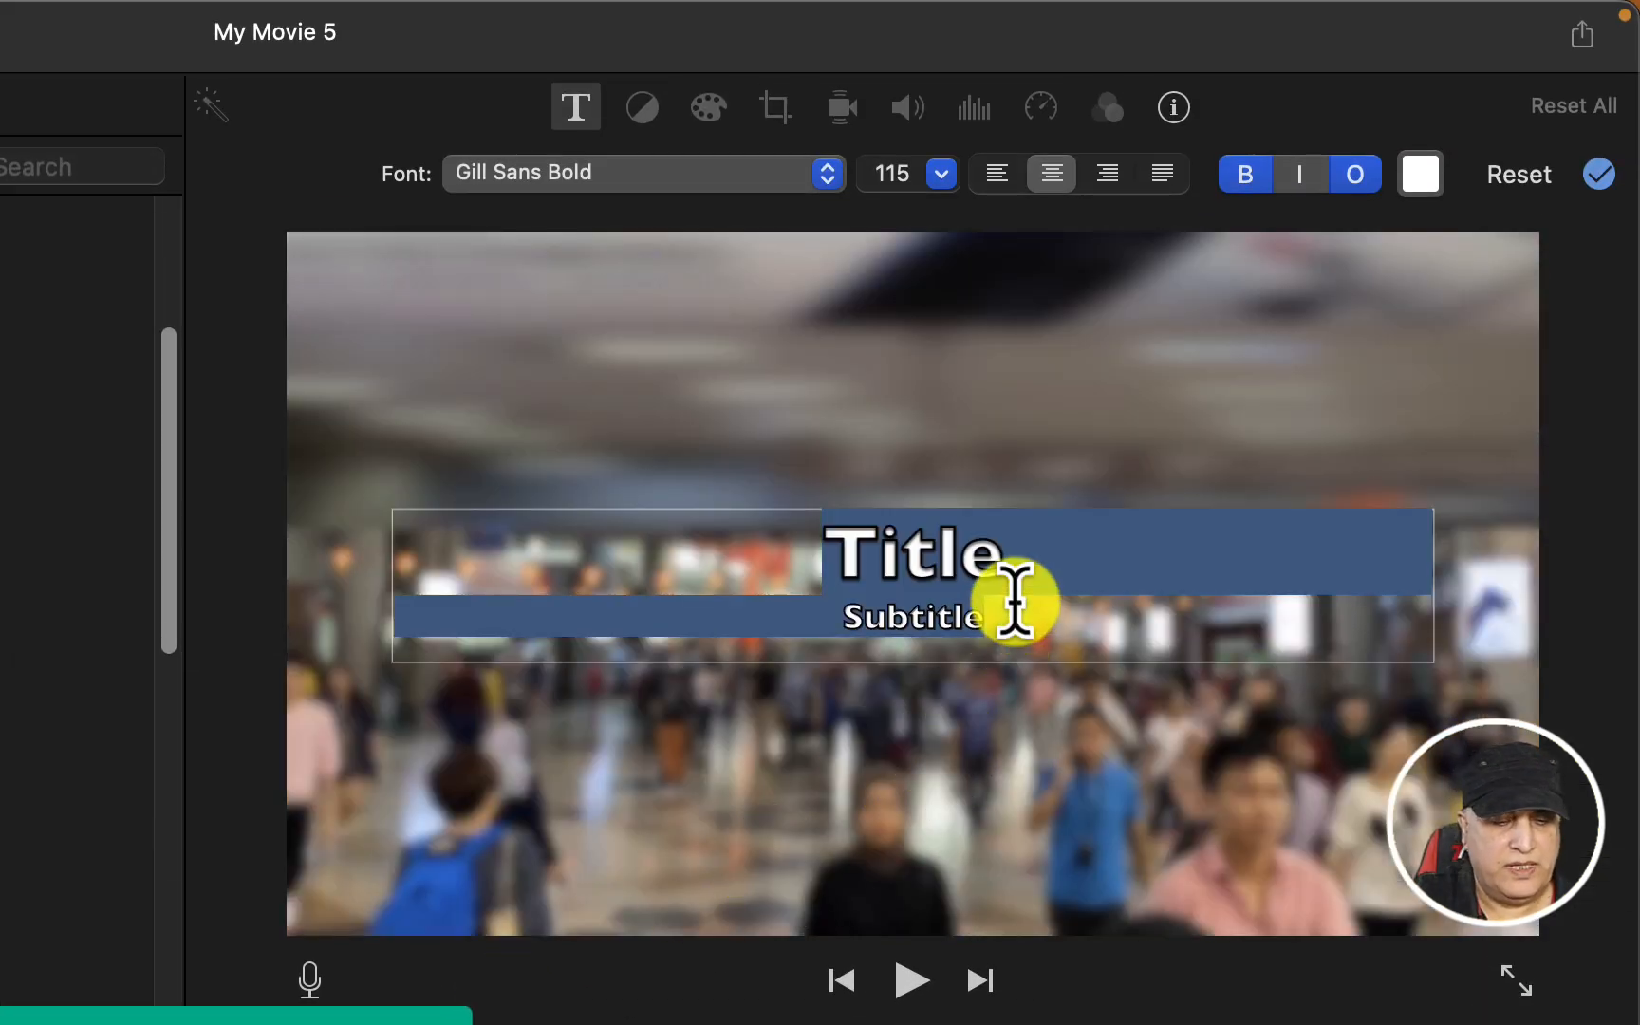
Replace the placeholder title and subtitle with a single line of text starting with "BRANDON TEK", and preview an earlier frame
{"action": "type", "text": "BRANDO"}
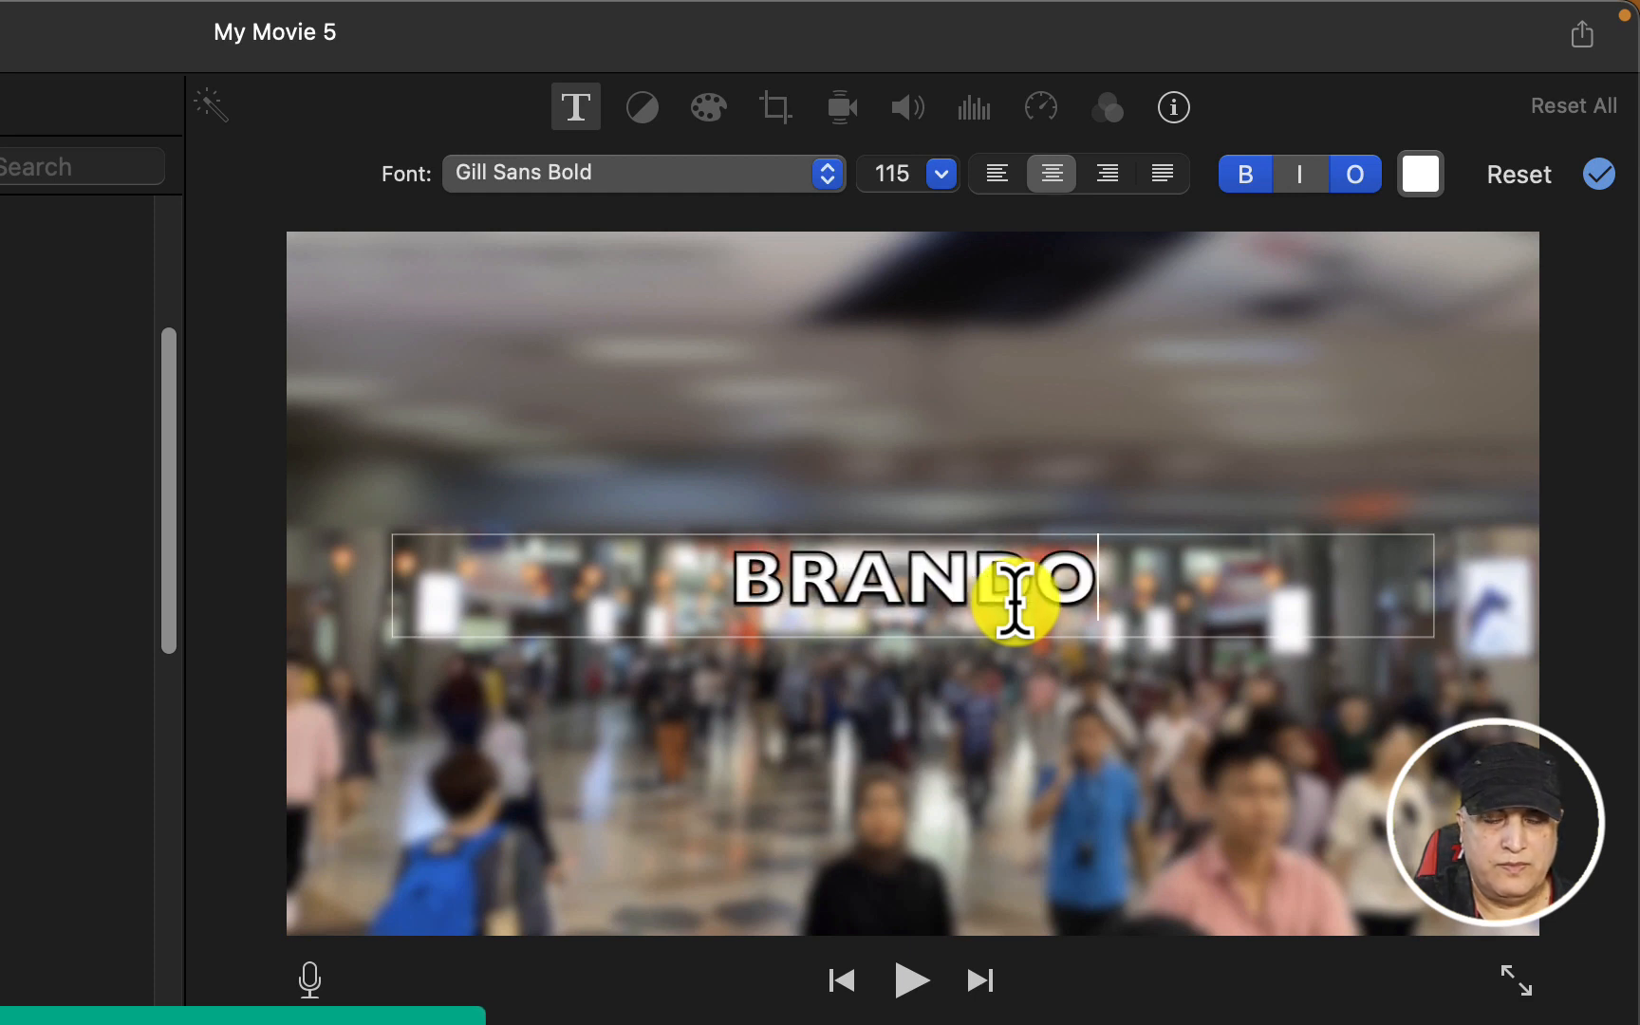
{"action": "type", "text": "N TEK TA"}
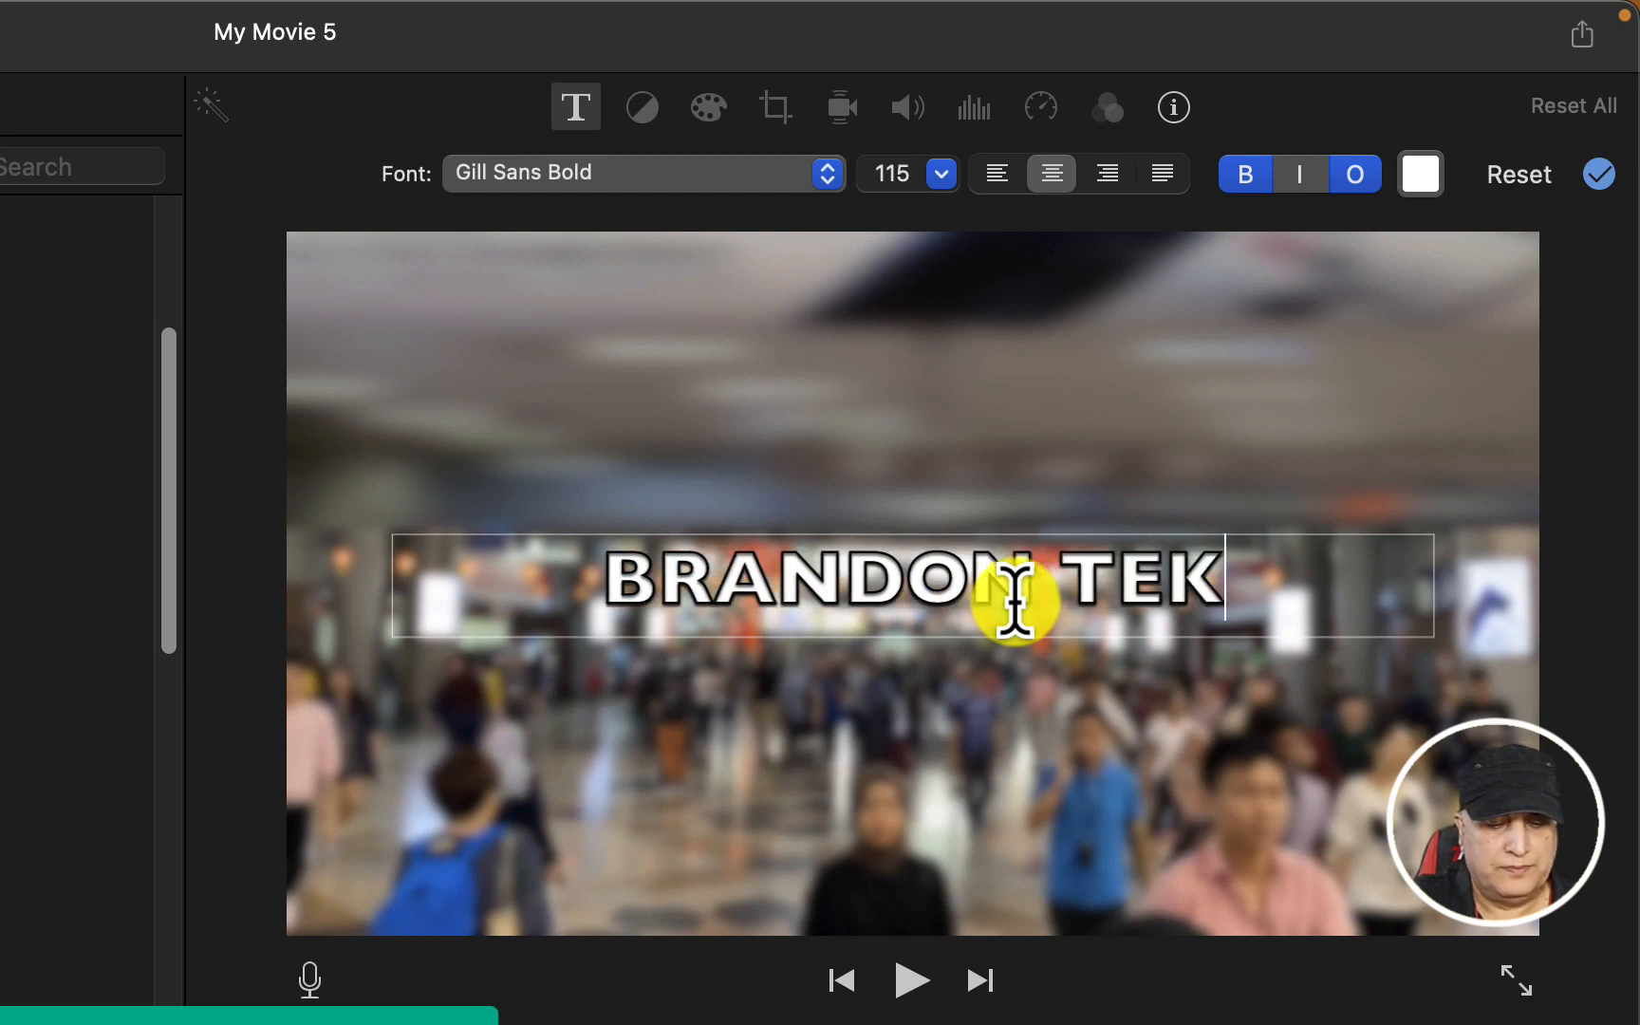
{"action": "type", "text": "K"}
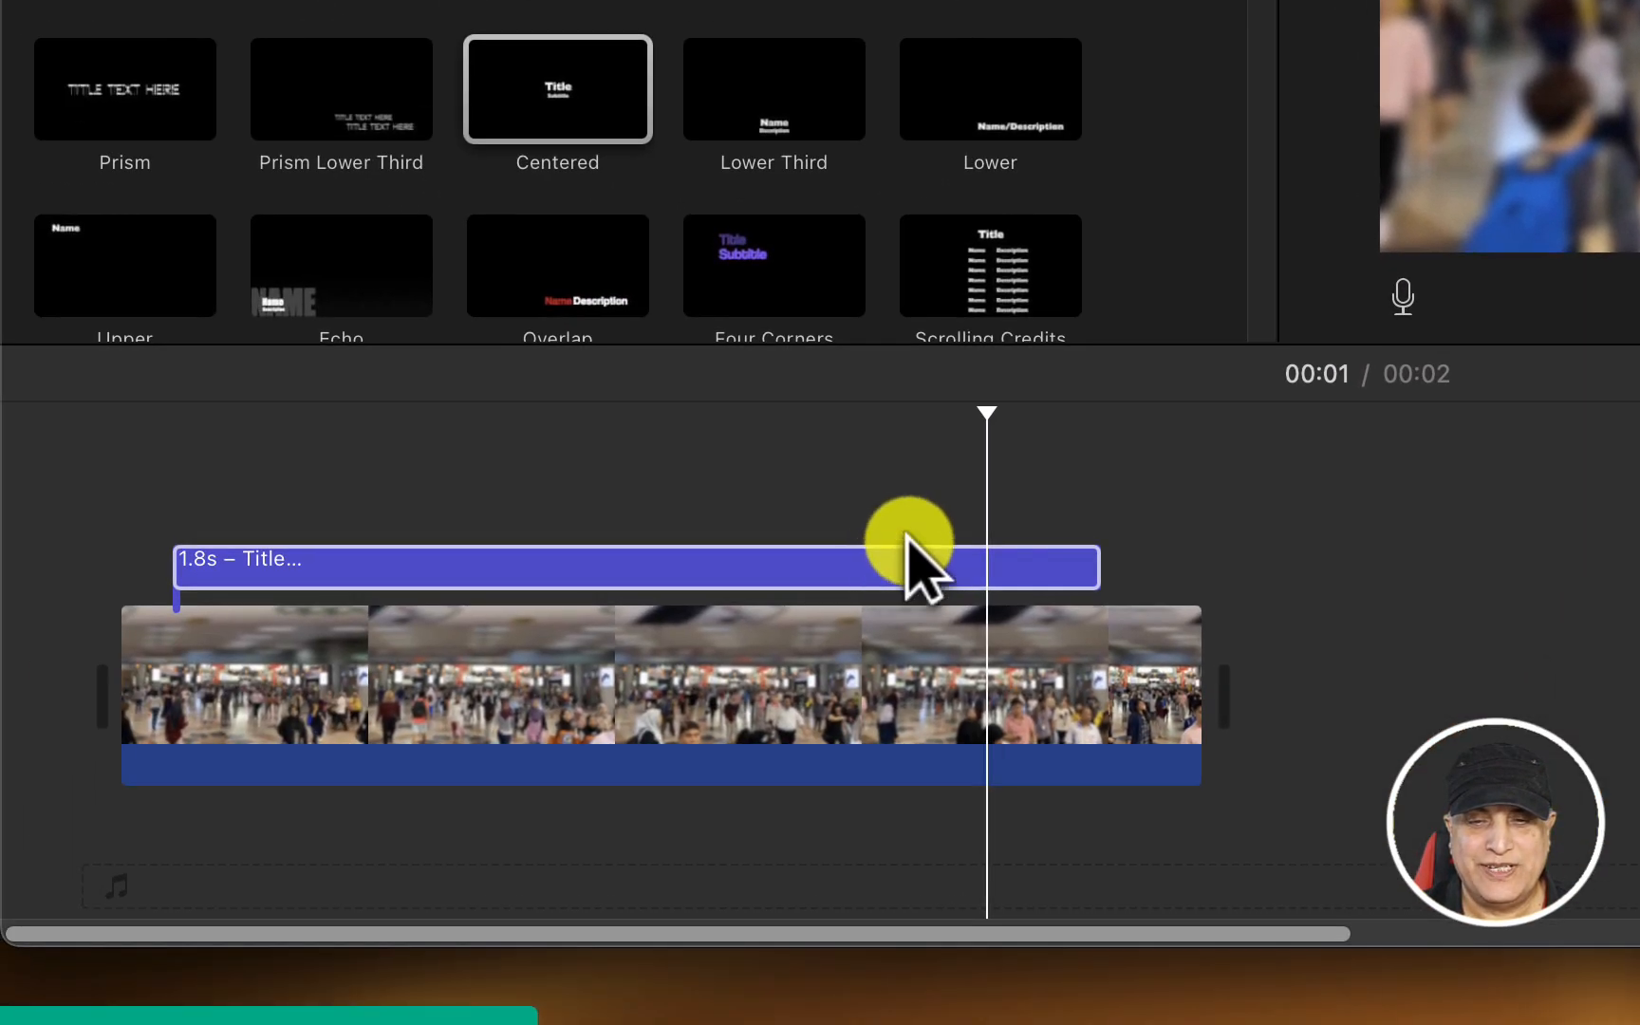
{"action": "left_click_drag", "start_coordinate": [990, 415], "coordinate": [834, 415]}
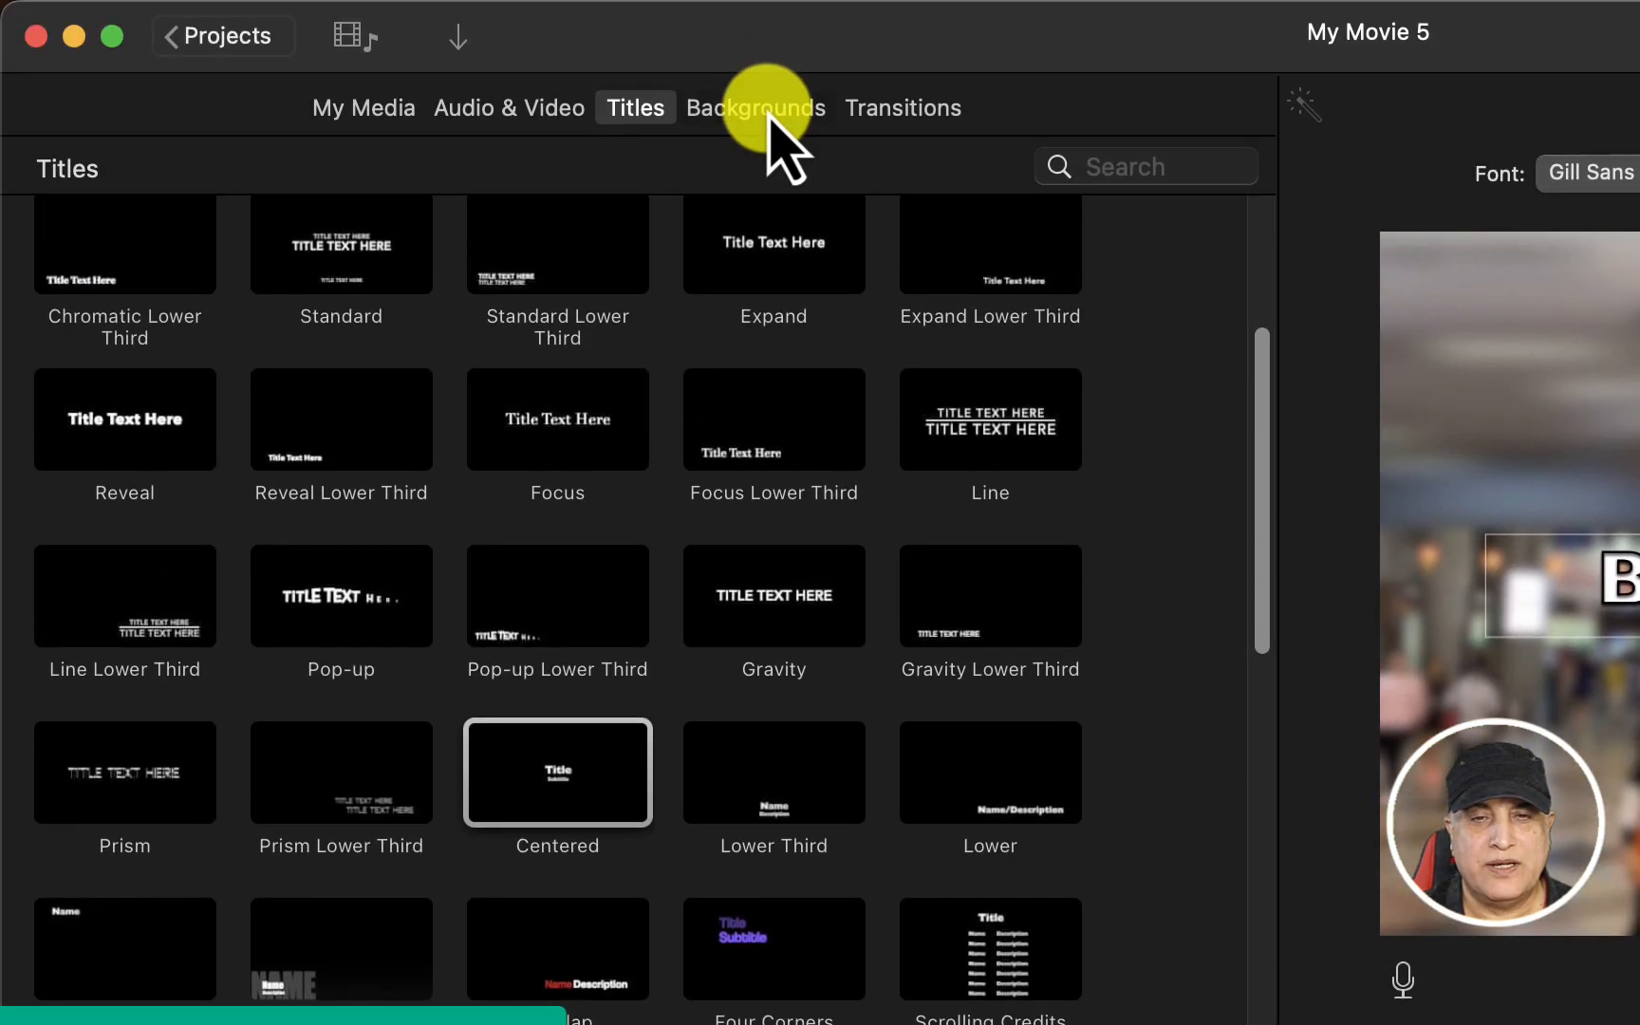
Add the Gradient Red background to the timeline between the title and the video clip
{"action": "left_click", "coordinate": [765, 107]}
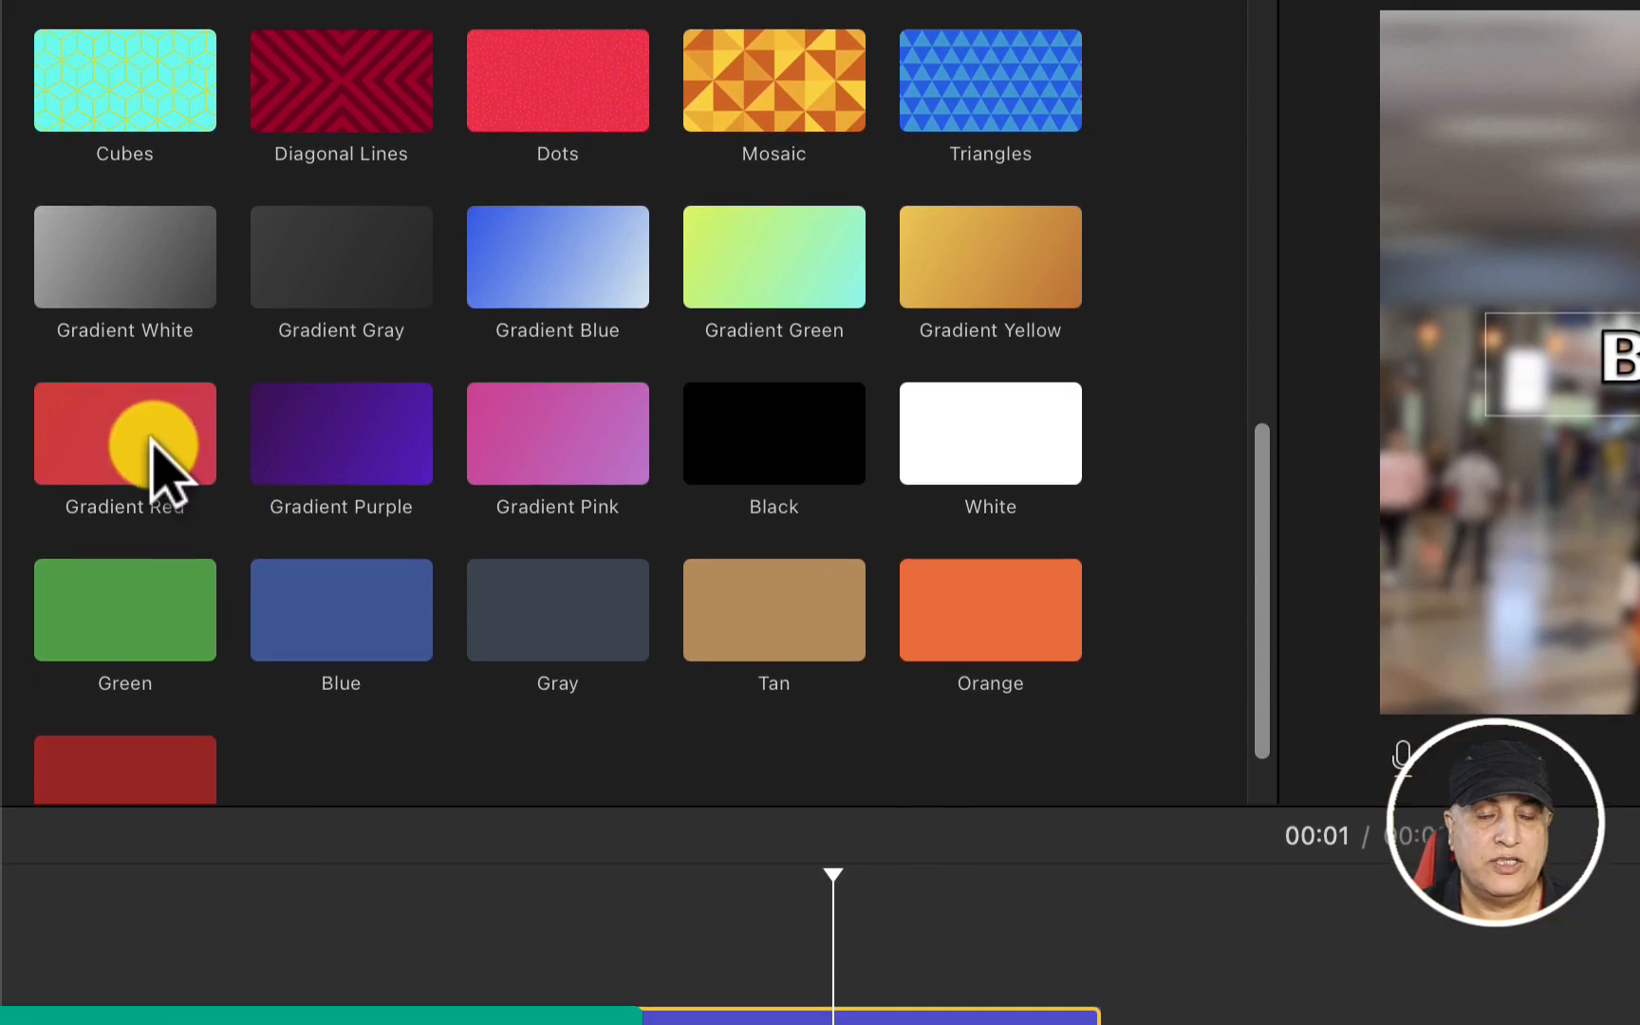
{"action": "left_click", "coordinate": [144, 660]}
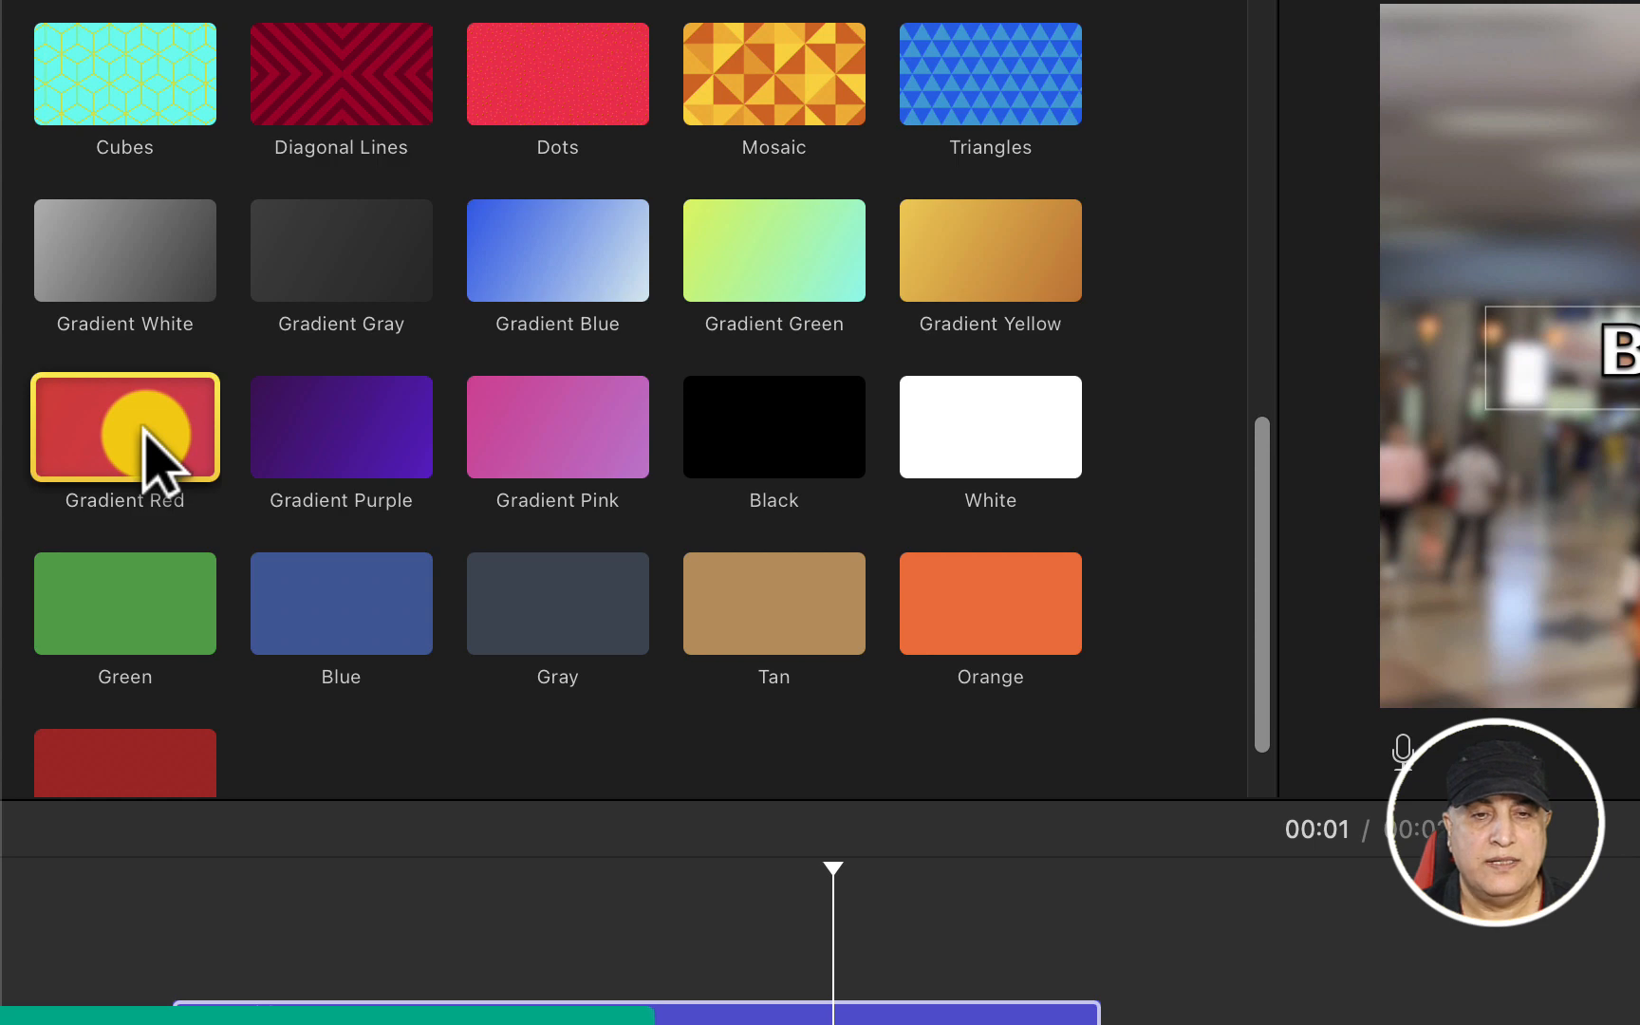
{"action": "left_click_drag", "start_coordinate": [142, 426], "coordinate": [120, 657]}
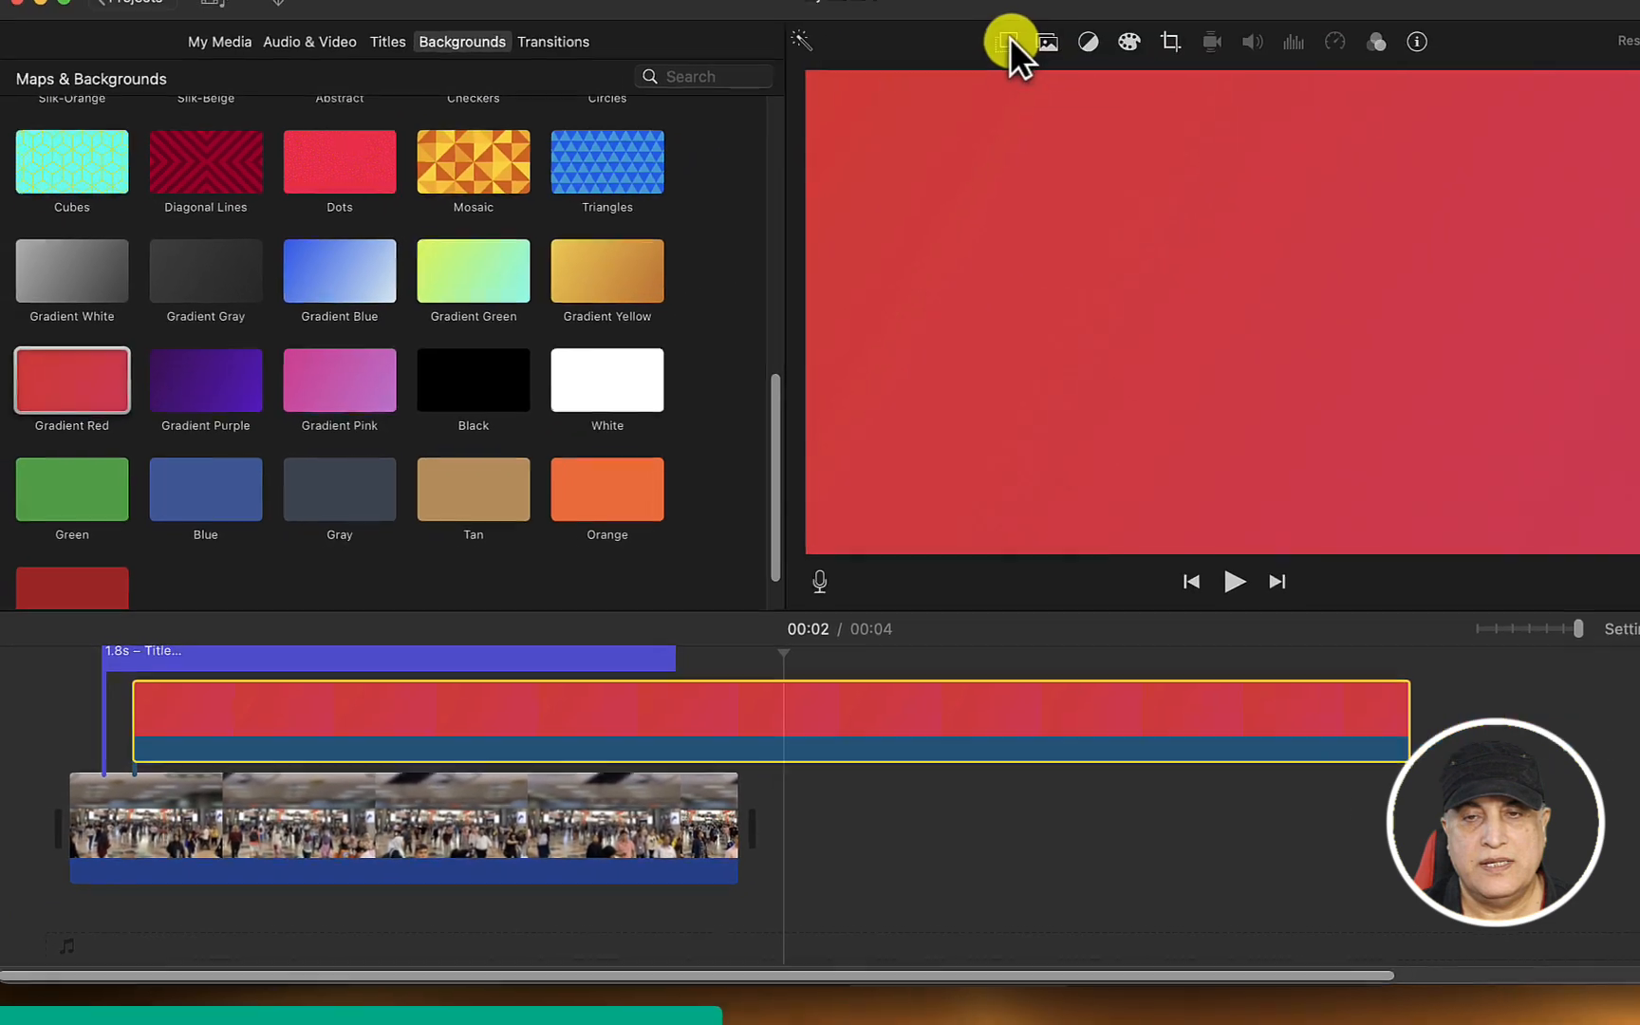
Set the red background's overlay mode to Picture in Picture and centre it behind the title text in the frame
{"action": "left_click", "coordinate": [984, 63]}
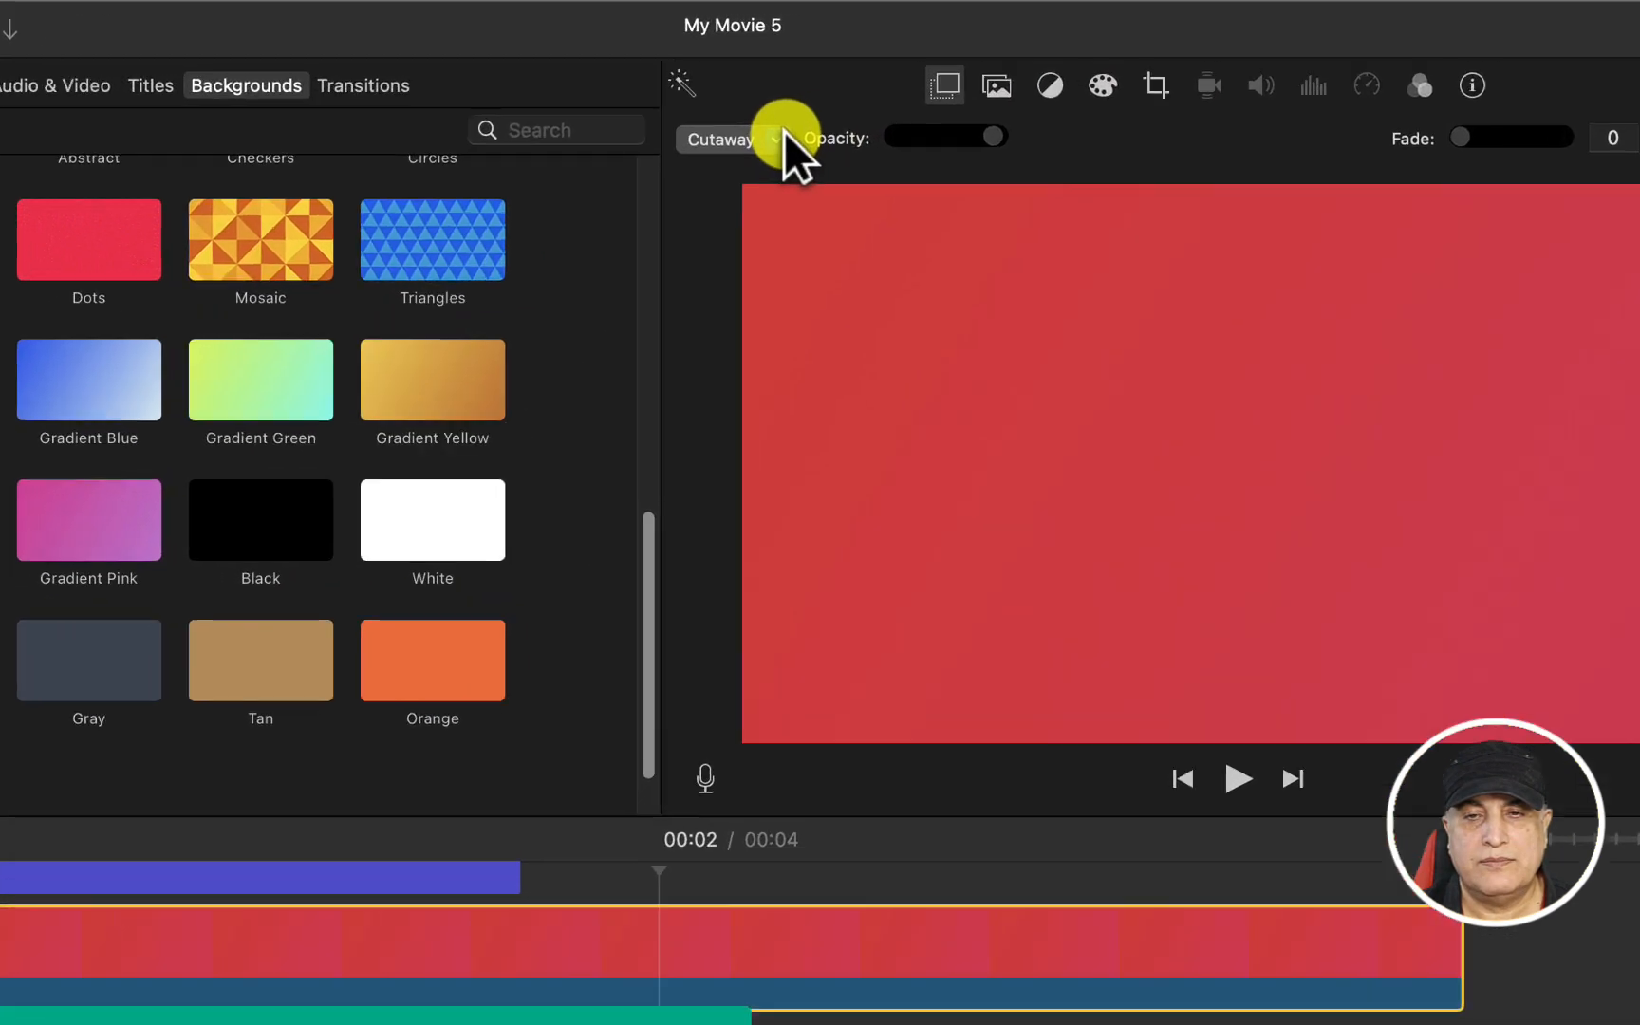
{"action": "left_click", "coordinate": [856, 106]}
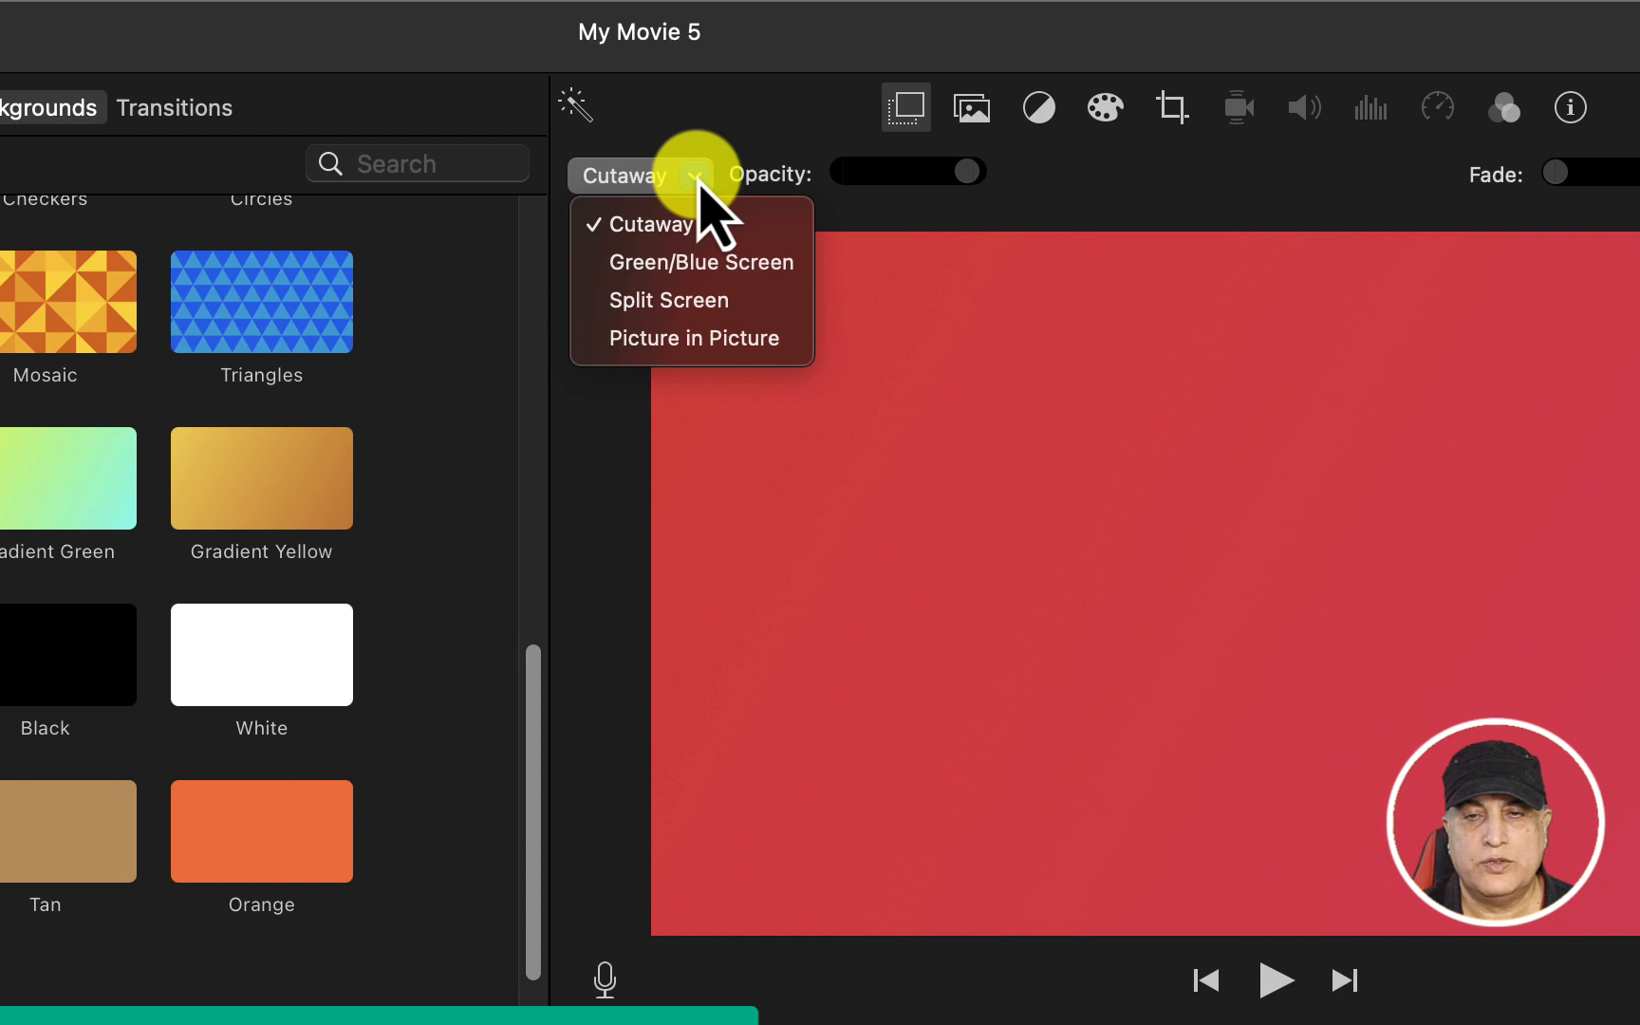
{"action": "left_click", "coordinate": [688, 338]}
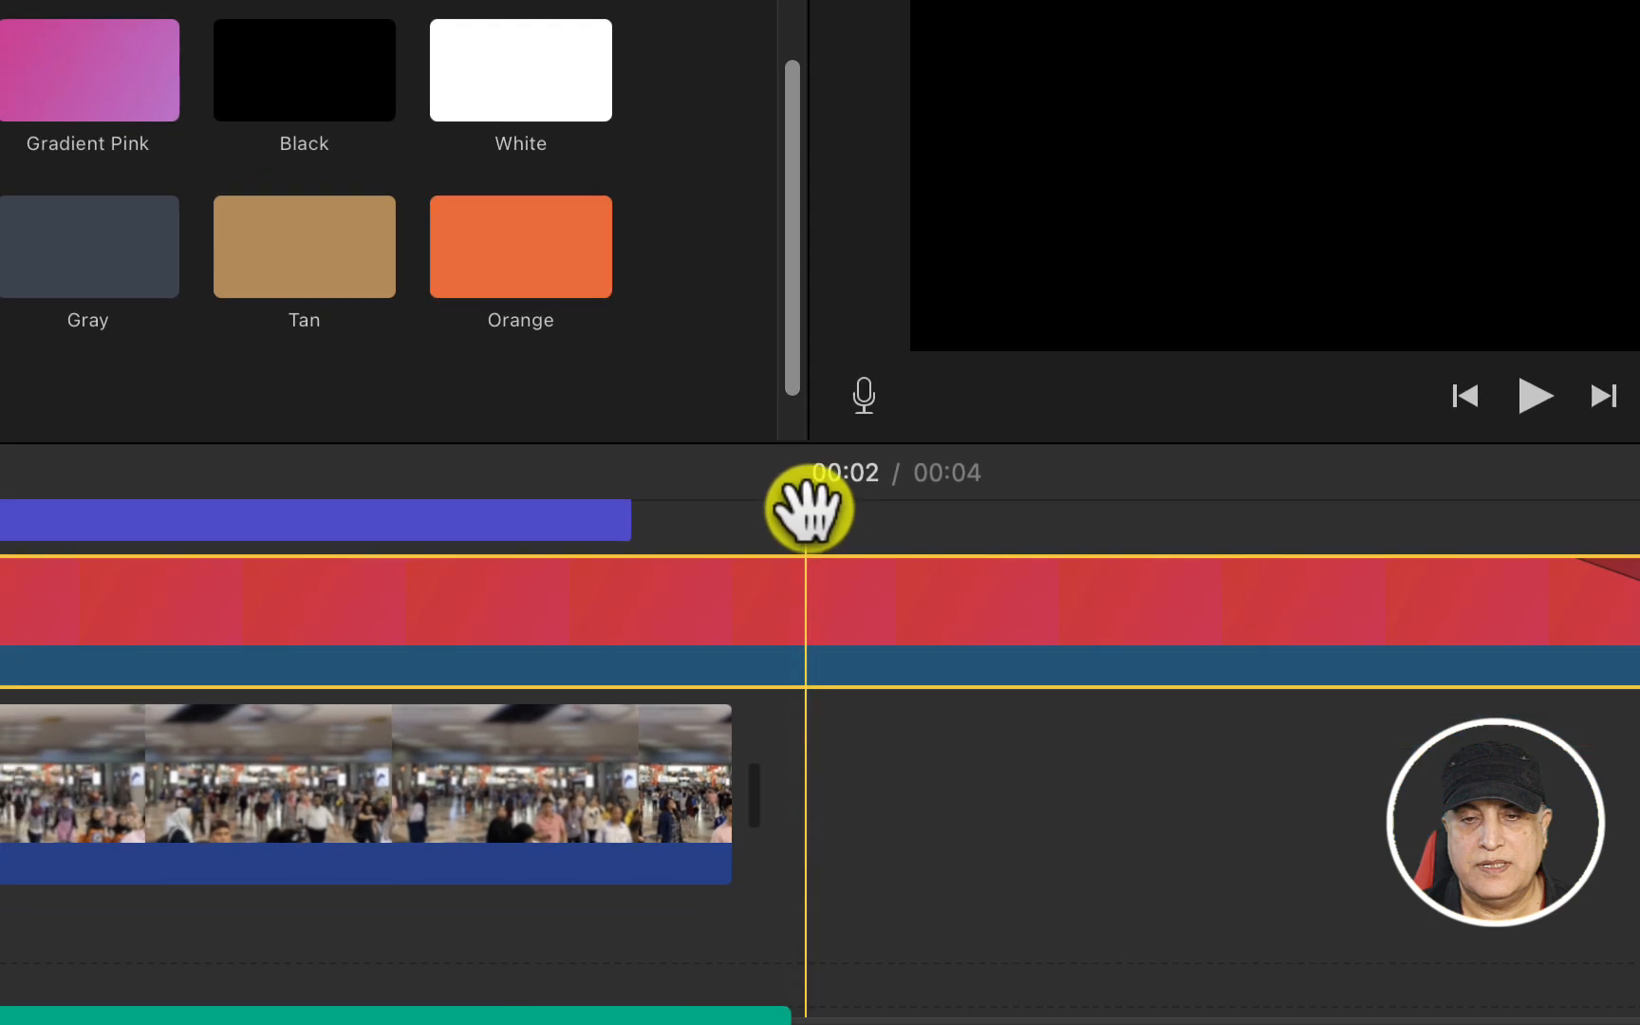
{"action": "left_click_drag", "start_coordinate": [261, 1019], "coordinate": [45, 1020]}
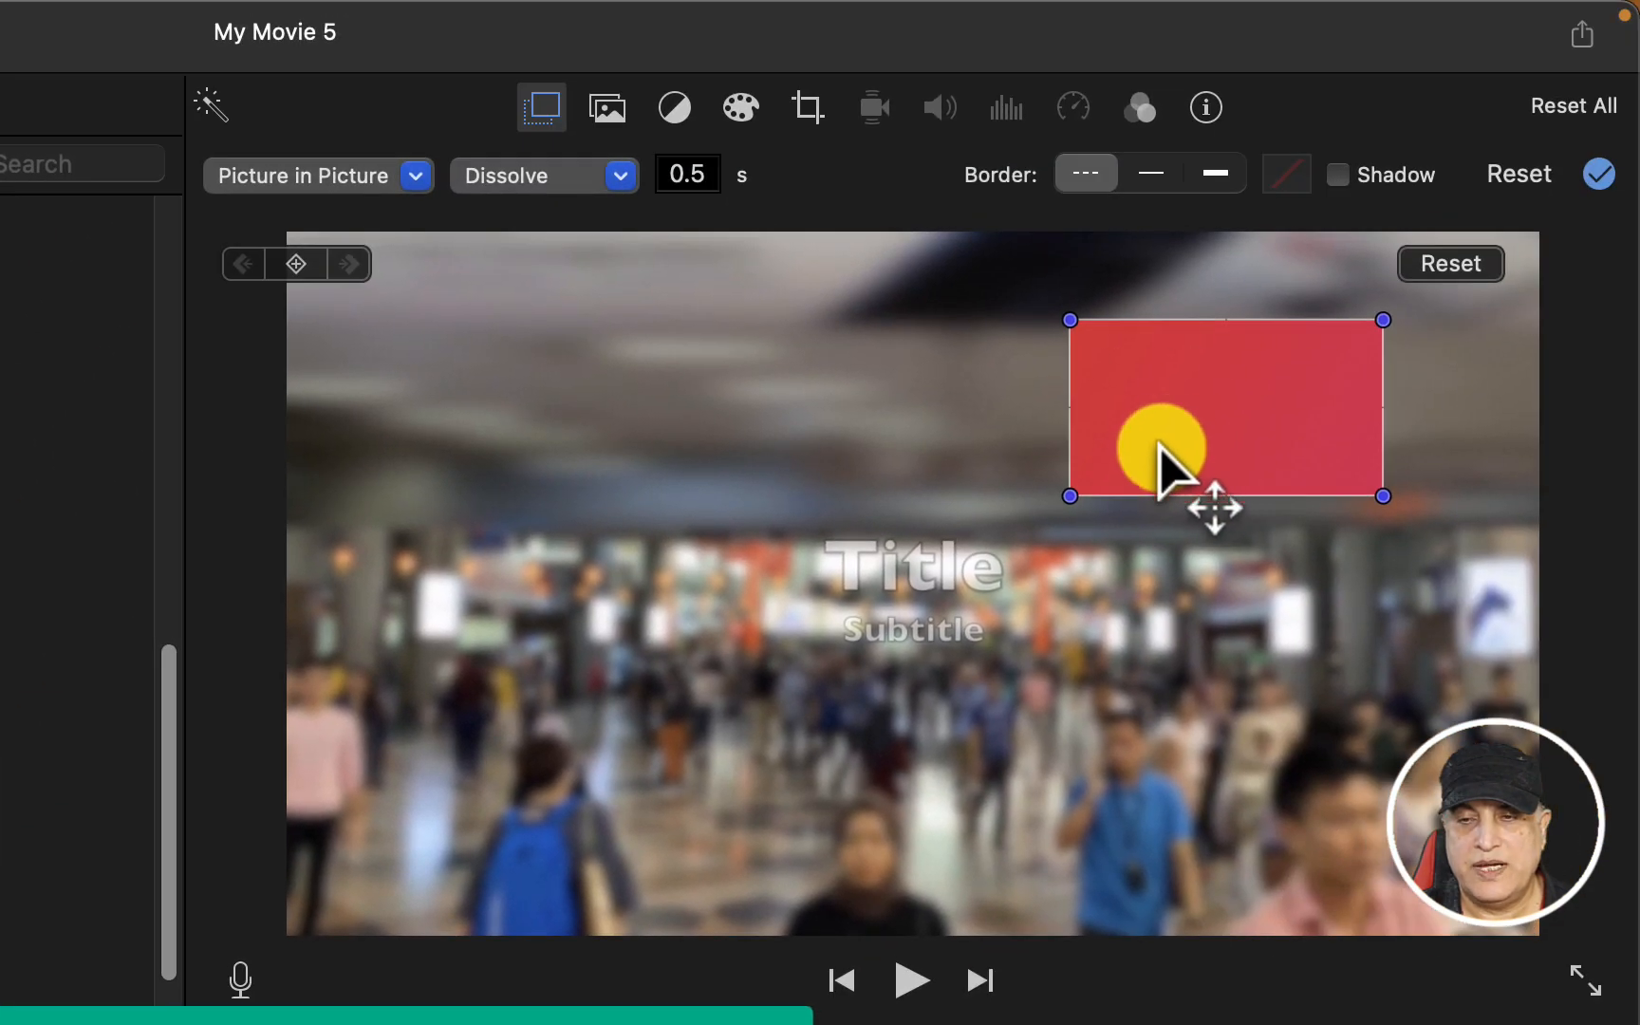
{"action": "left_click_drag", "start_coordinate": [1158, 445], "coordinate": [871, 622]}
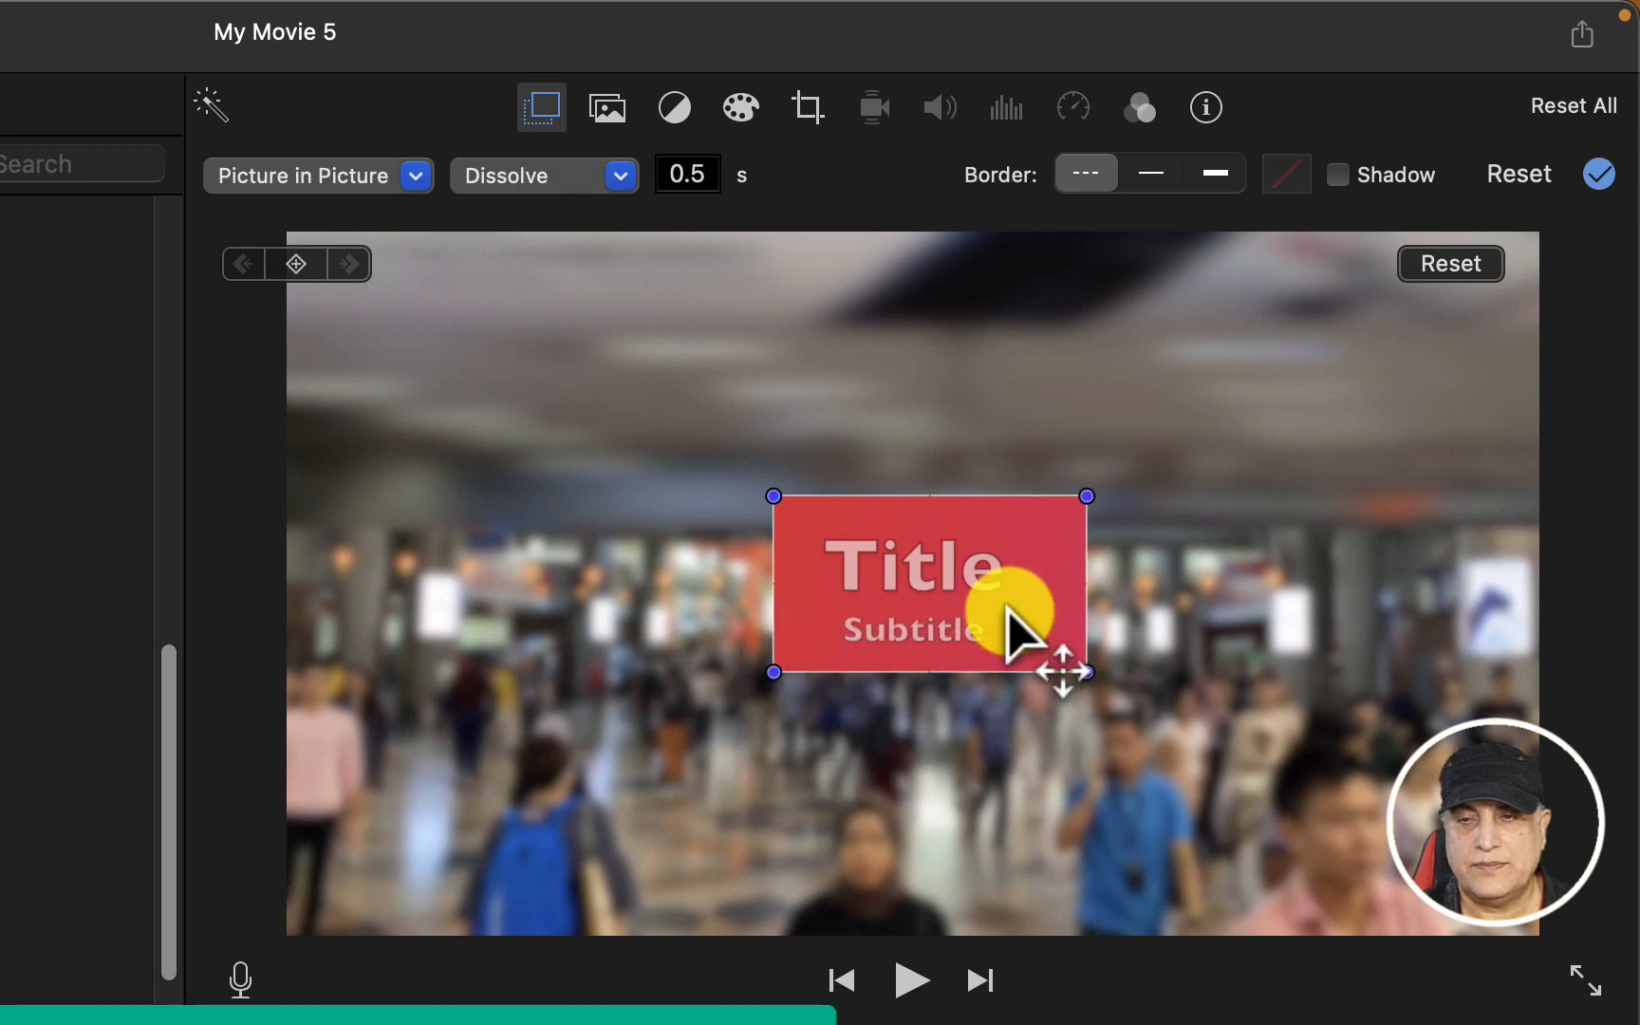
{"action": "left_click_drag", "start_coordinate": [1008, 611], "coordinate": [996, 632]}
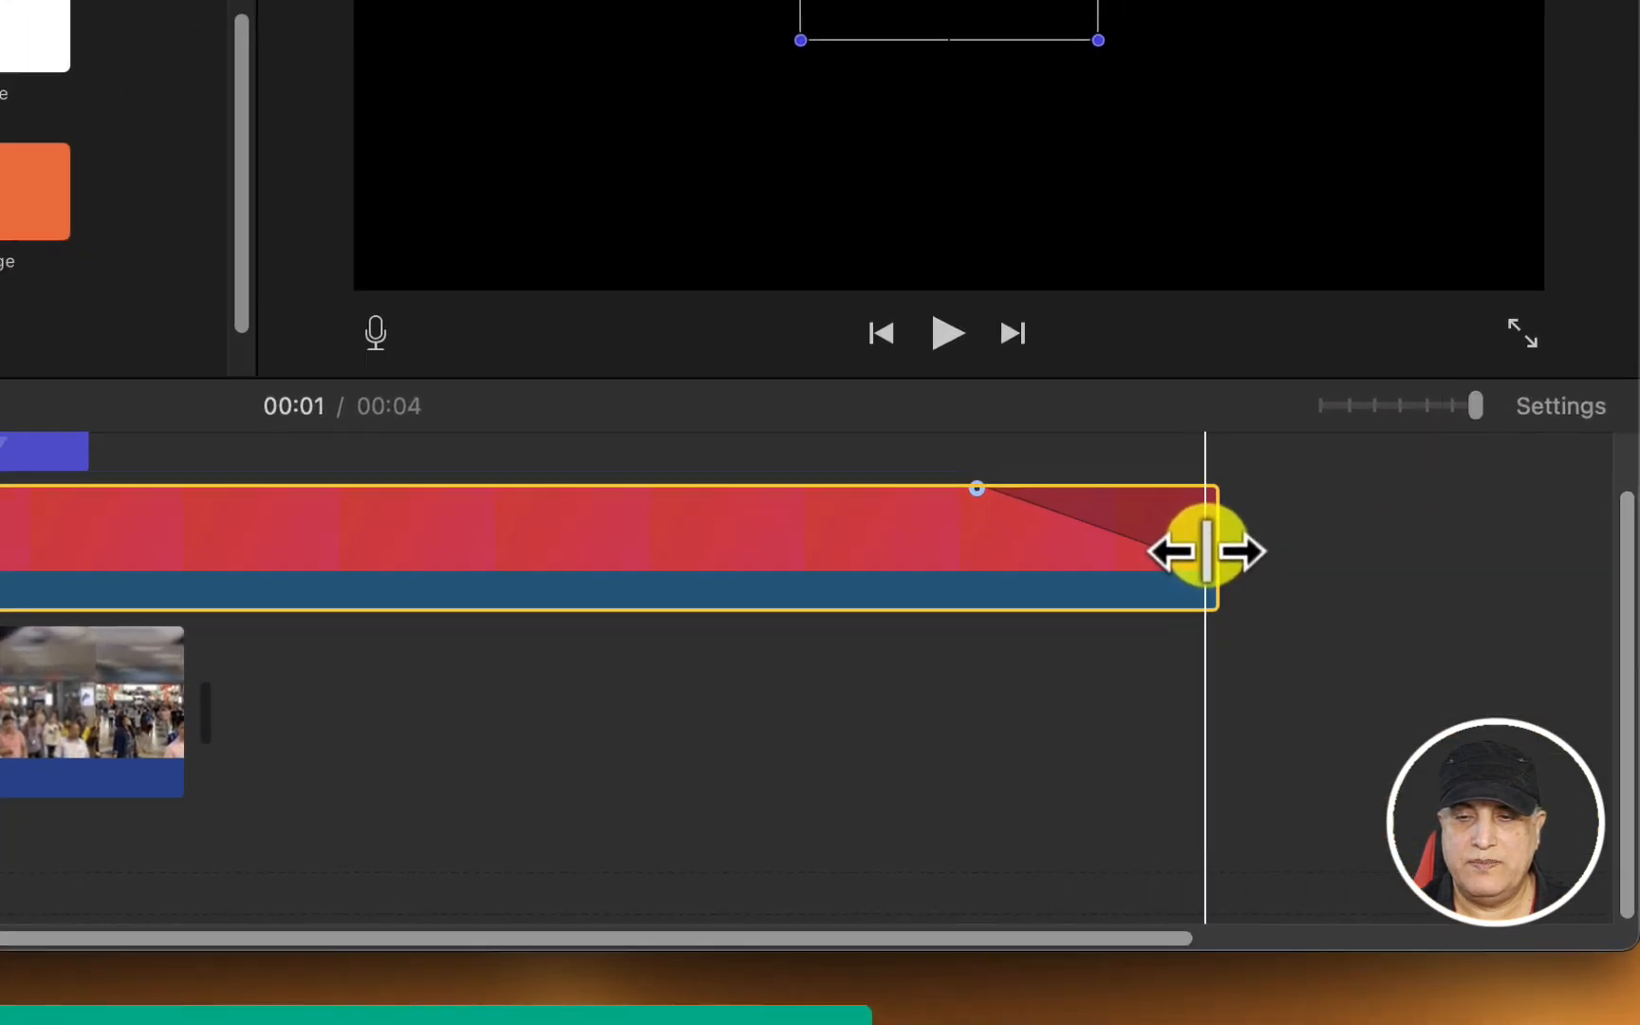
Trim the red background to match the title's start and end in the timeline, and shorten its fade-out
{"action": "left_click_drag", "start_coordinate": [1347, 703], "coordinate": [1271, 703]}
{"action": "left_click_drag", "start_coordinate": [1075, 529], "coordinate": [1031, 532]}
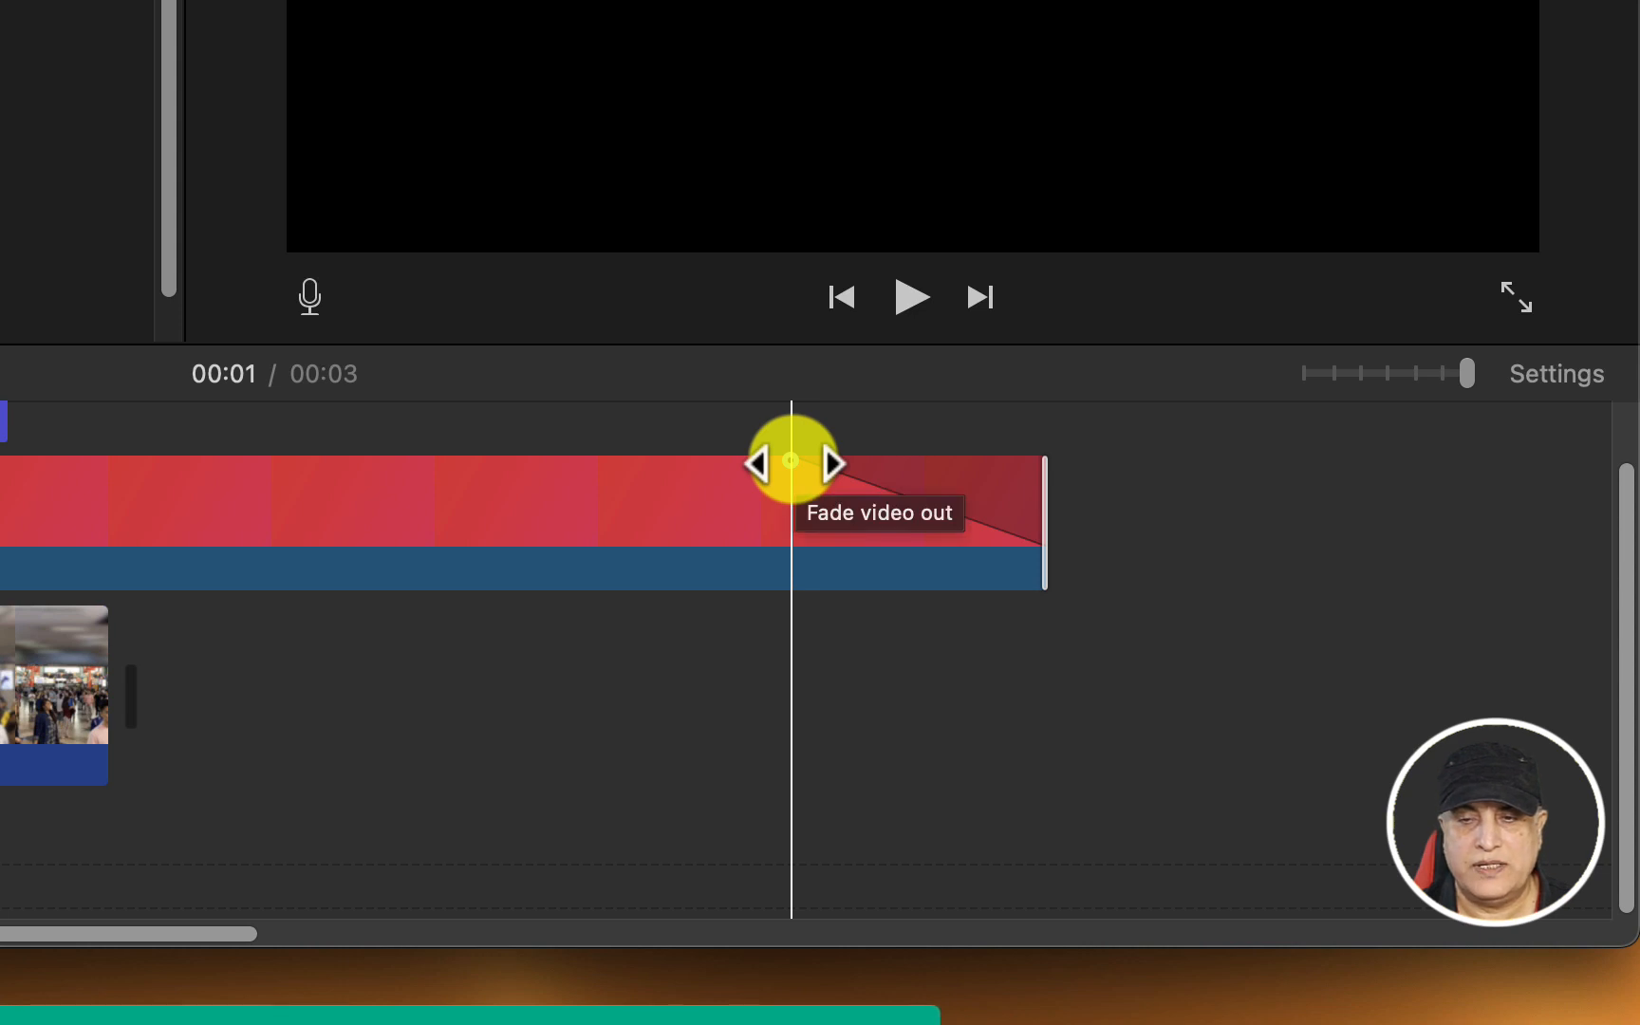
{"action": "left_click_drag", "start_coordinate": [790, 462], "coordinate": [1017, 475]}
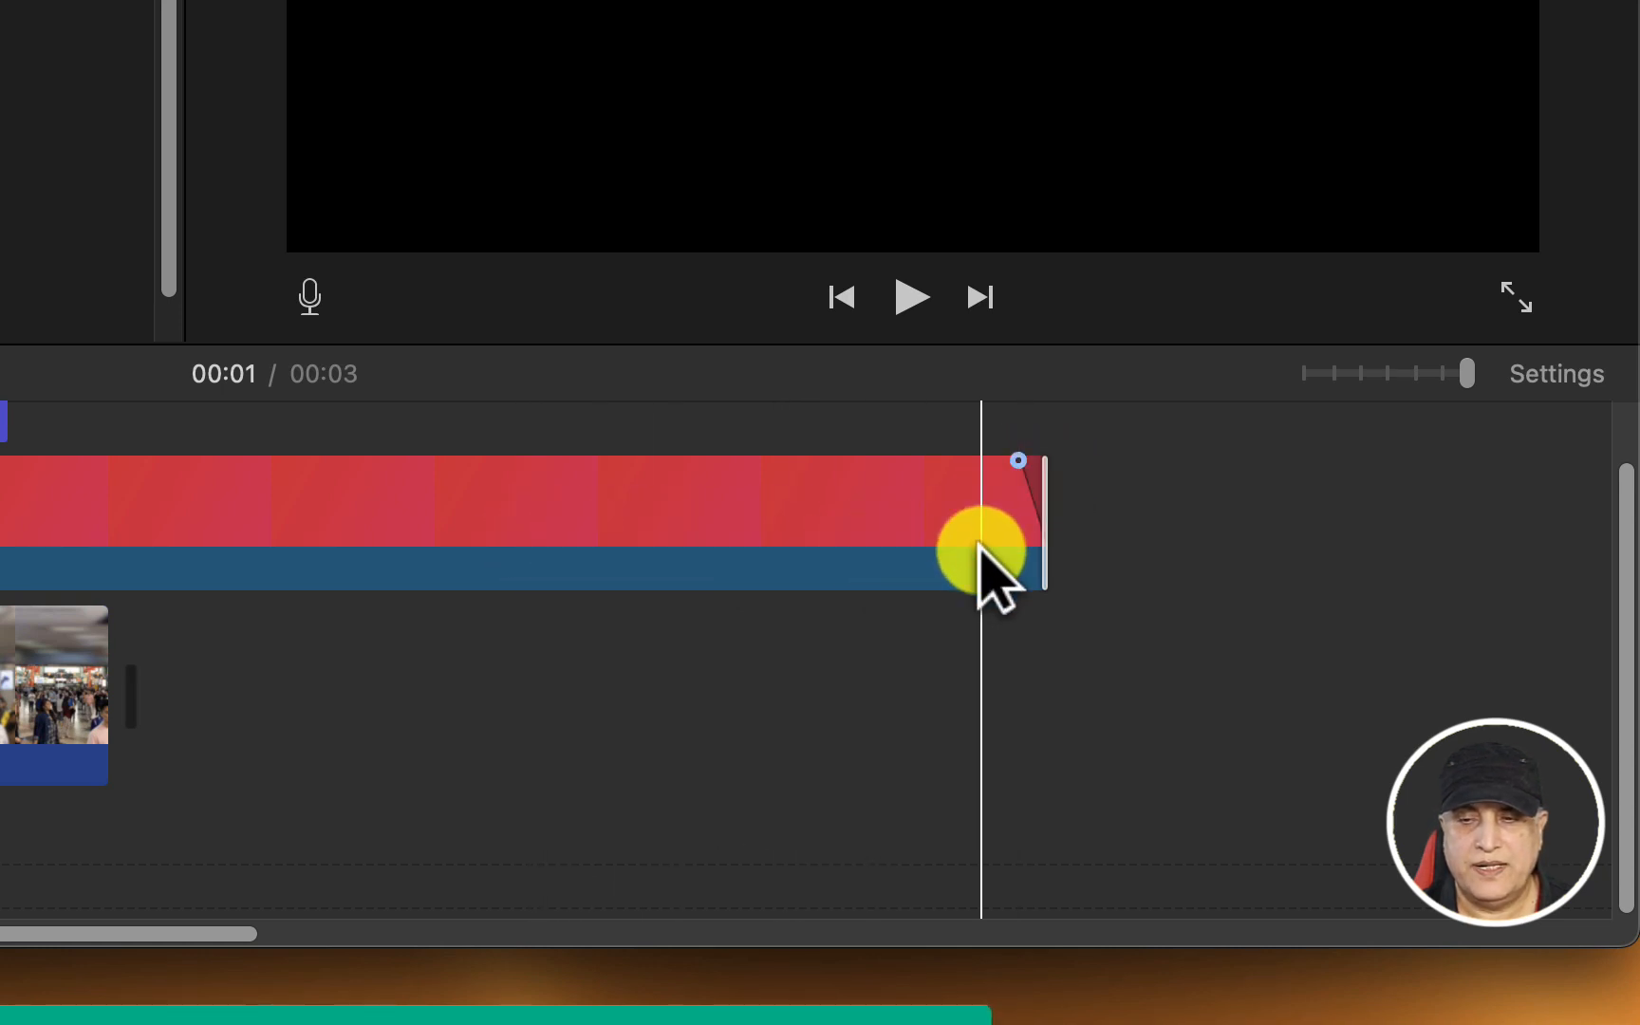
{"action": "left_click_drag", "start_coordinate": [1032, 542], "coordinate": [46, 416]}
{"action": "left_click_drag", "start_coordinate": [1087, 415], "coordinate": [1091, 413]}
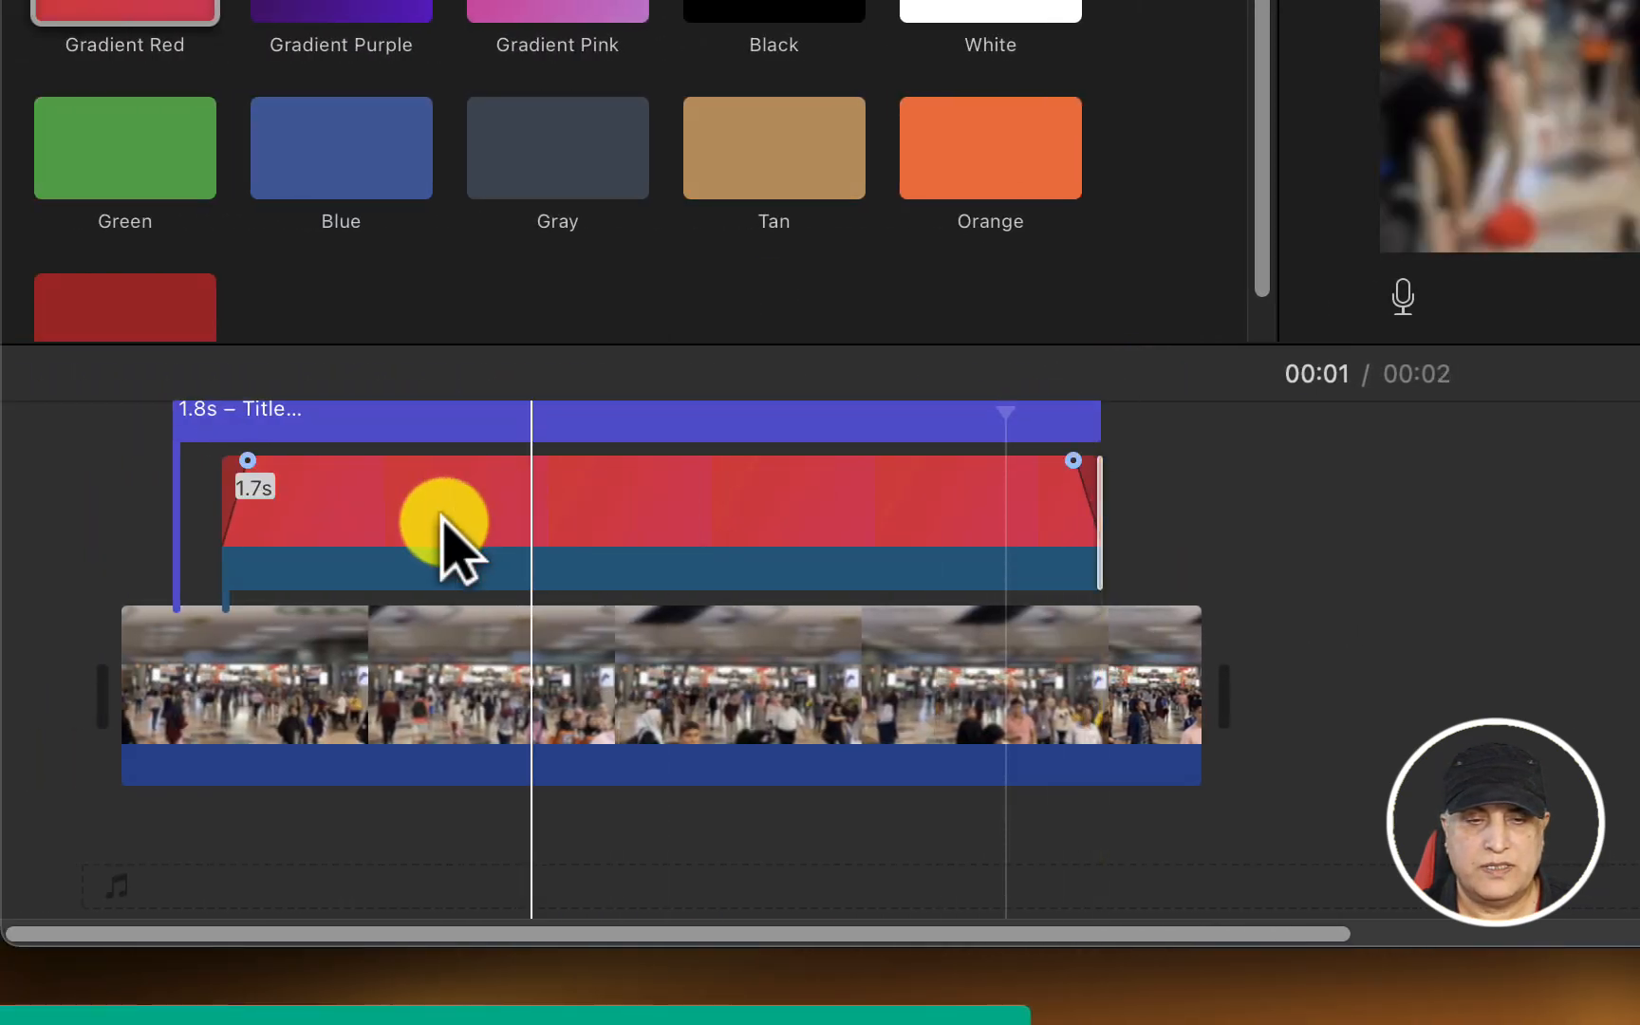
{"action": "left_click_drag", "start_coordinate": [216, 541], "coordinate": [175, 546]}
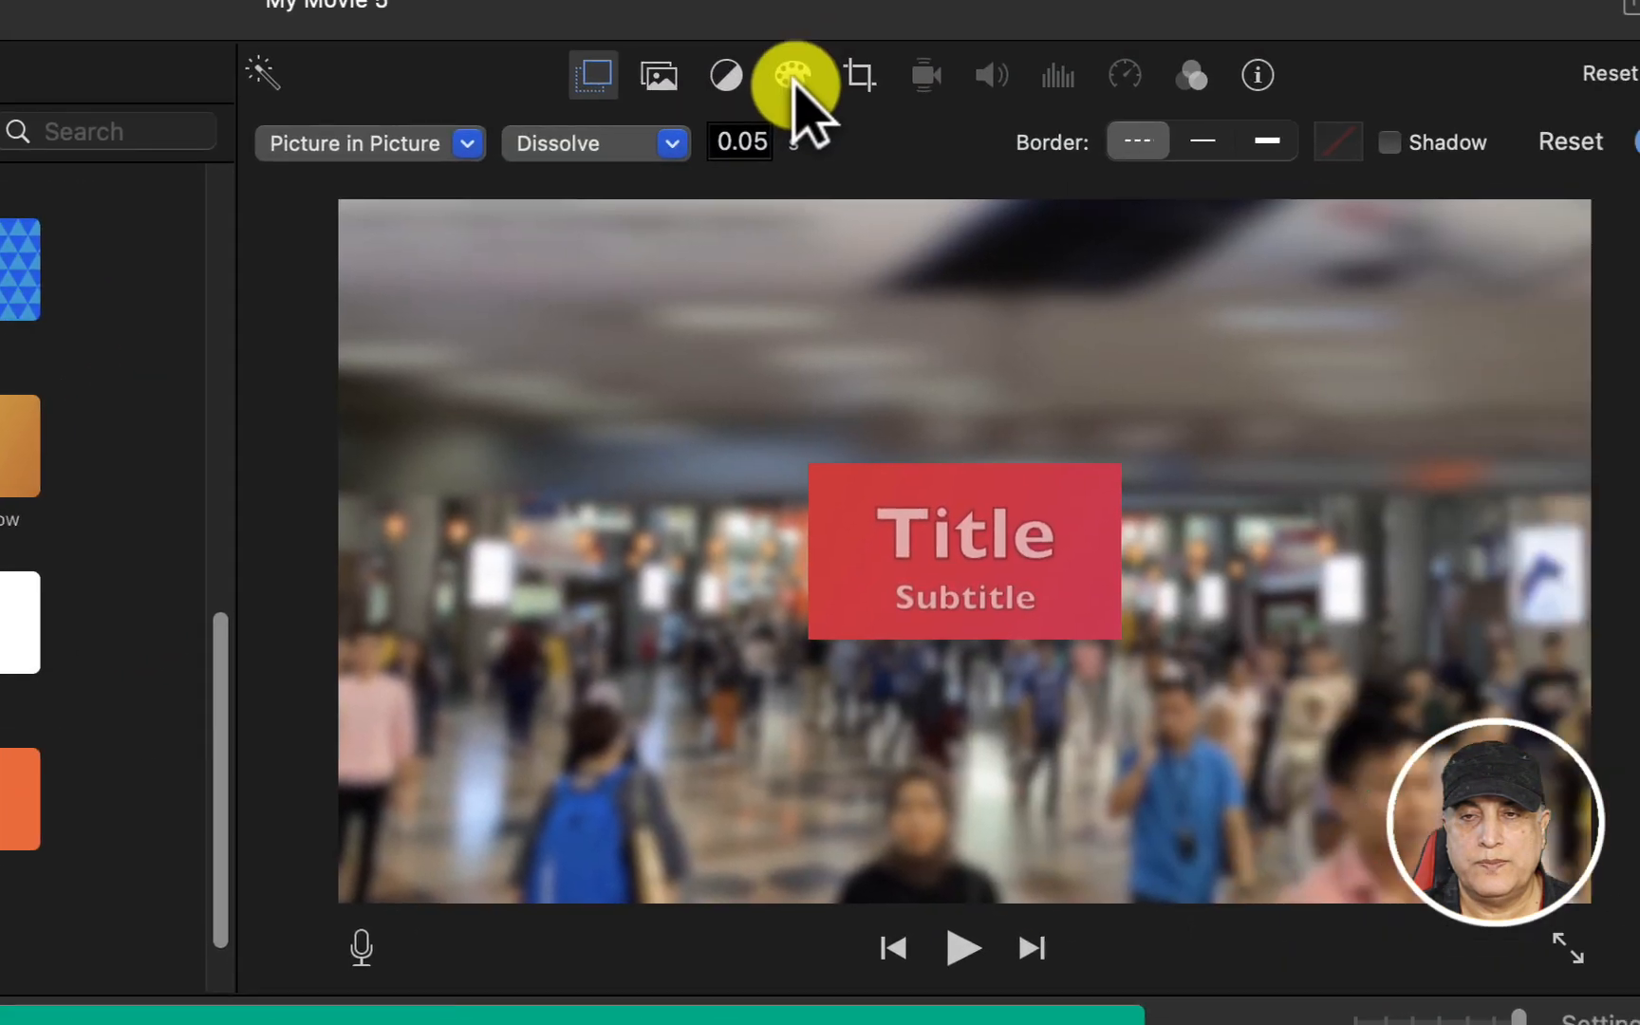
Apply the Silent Era clip filter to the red background
{"action": "left_click", "coordinate": [742, 112]}
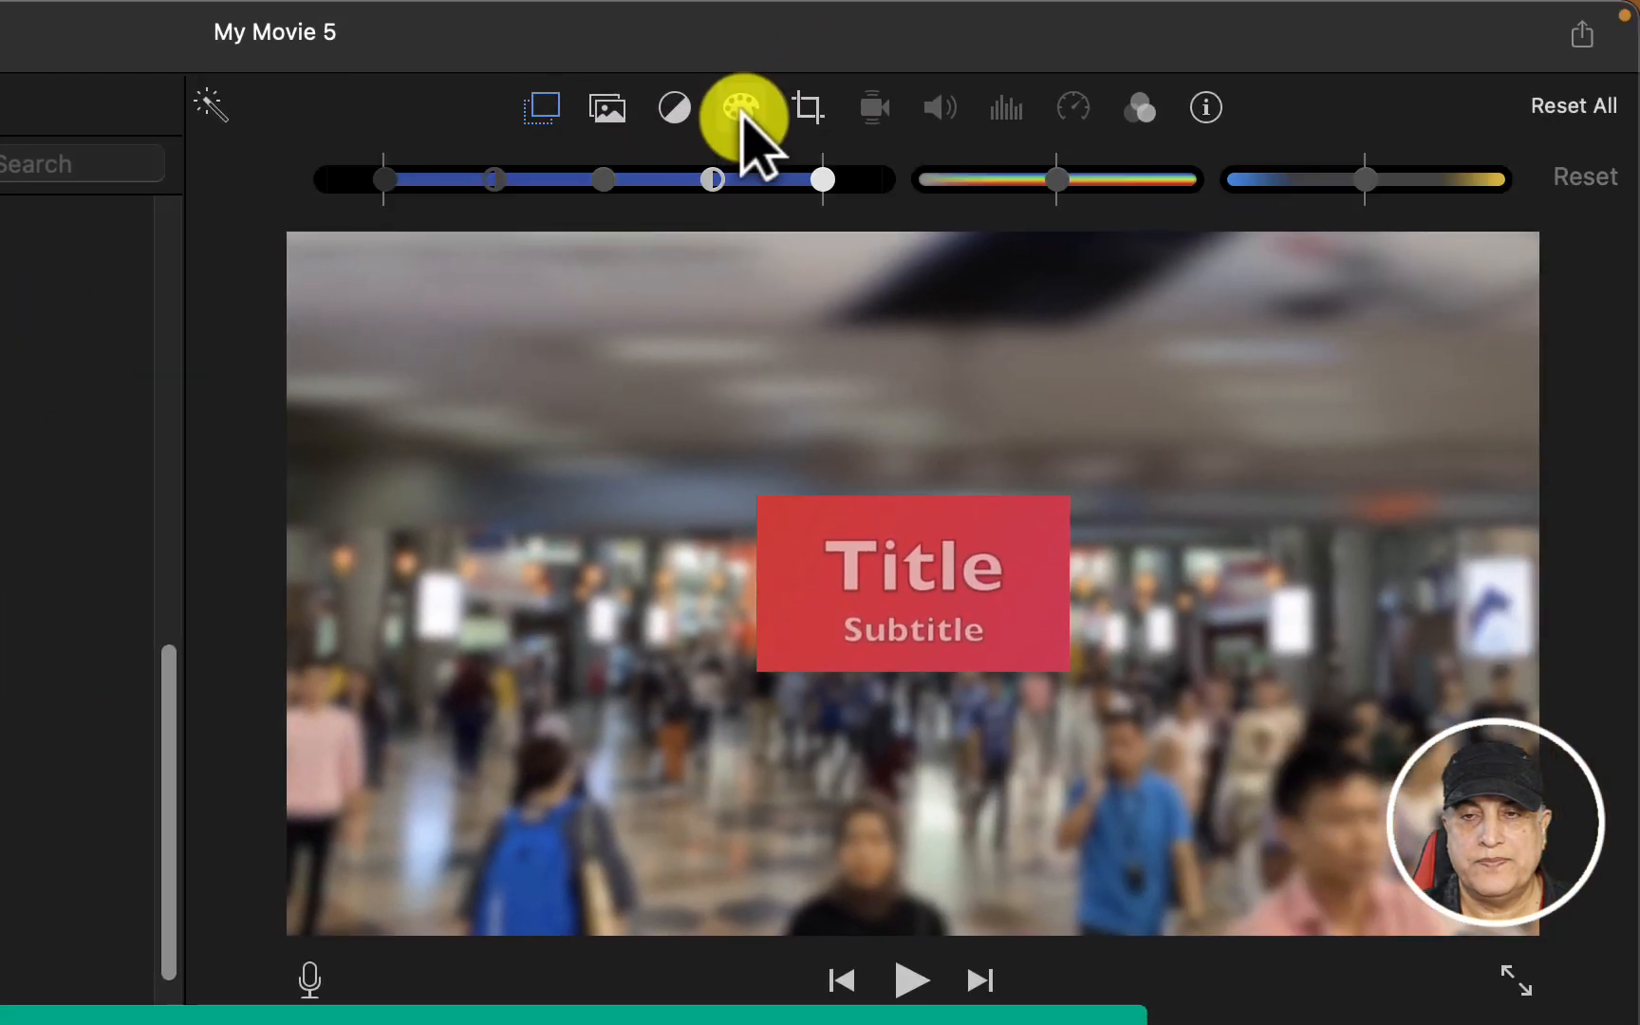
{"action": "left_click", "coordinate": [672, 106]}
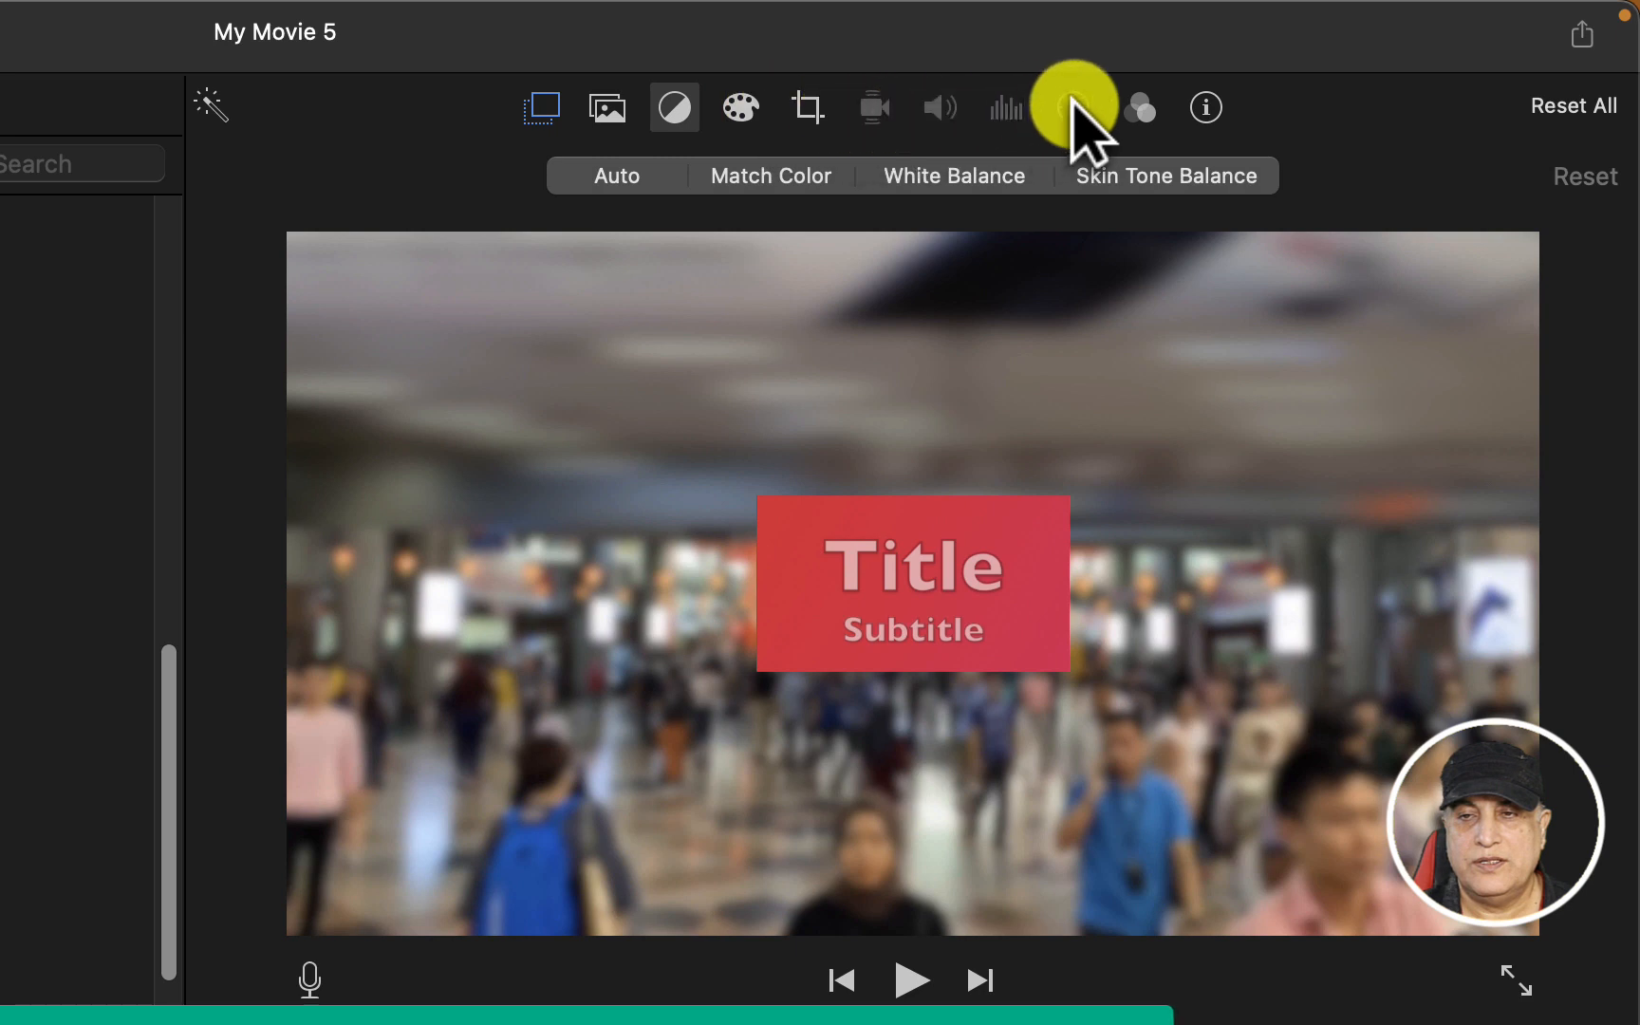
{"action": "left_click", "coordinate": [1145, 106]}
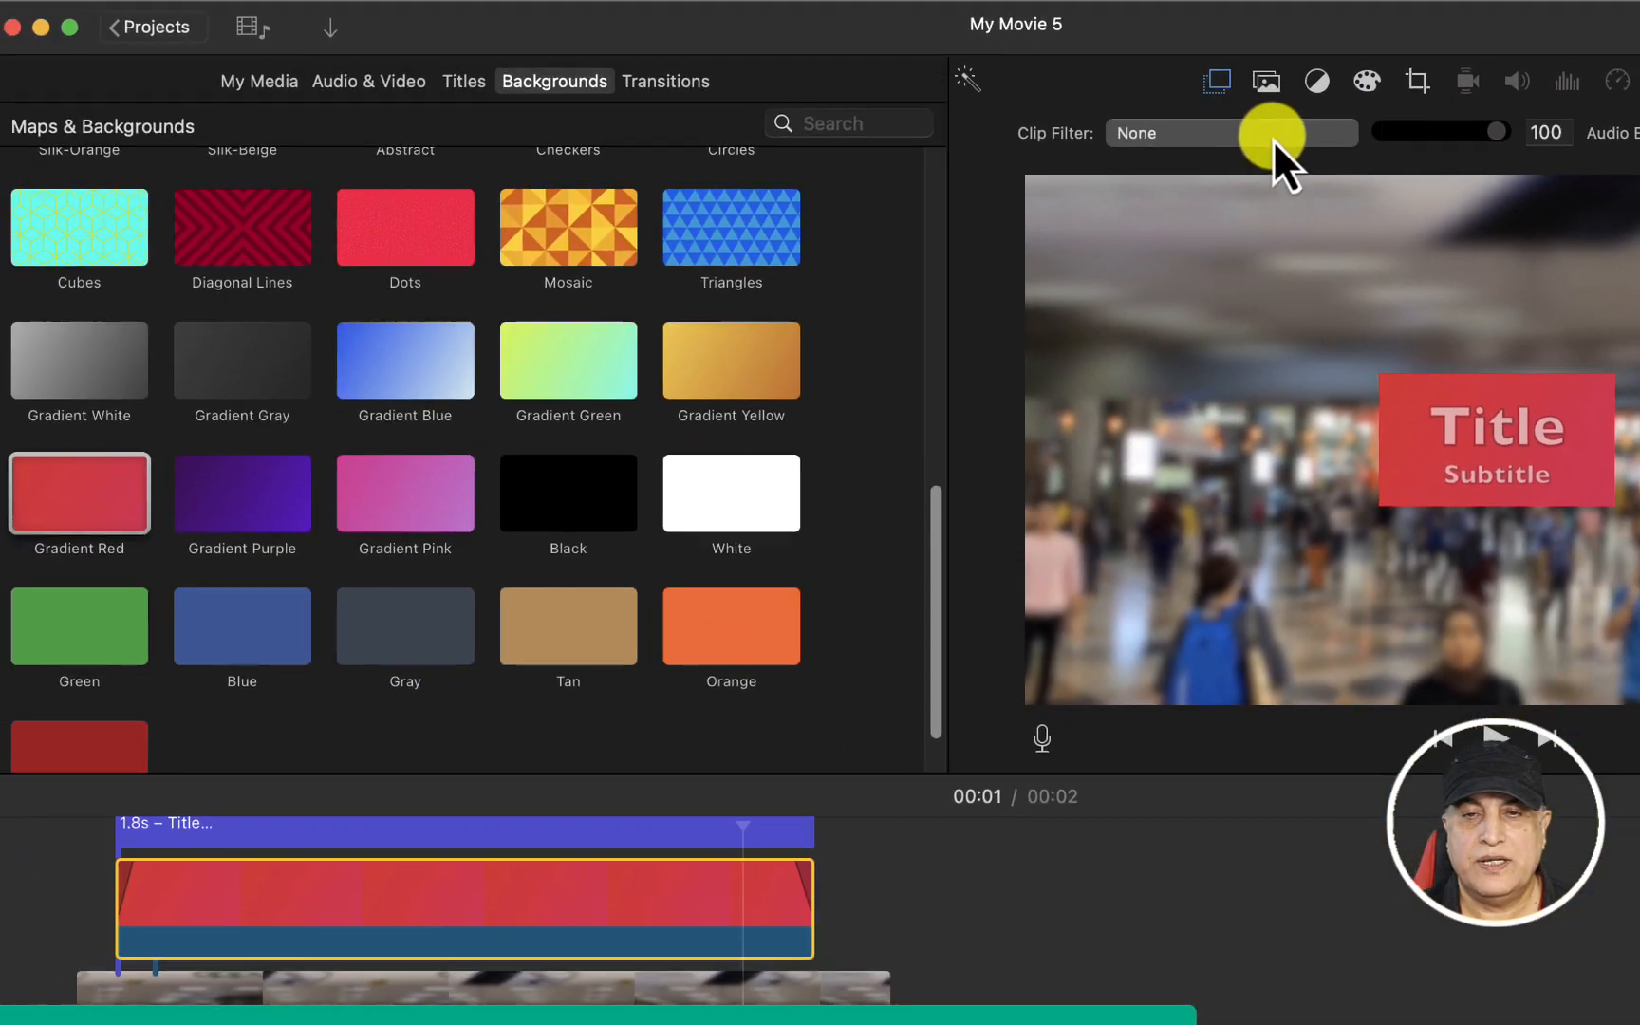
{"action": "left_click", "coordinate": [847, 163]}
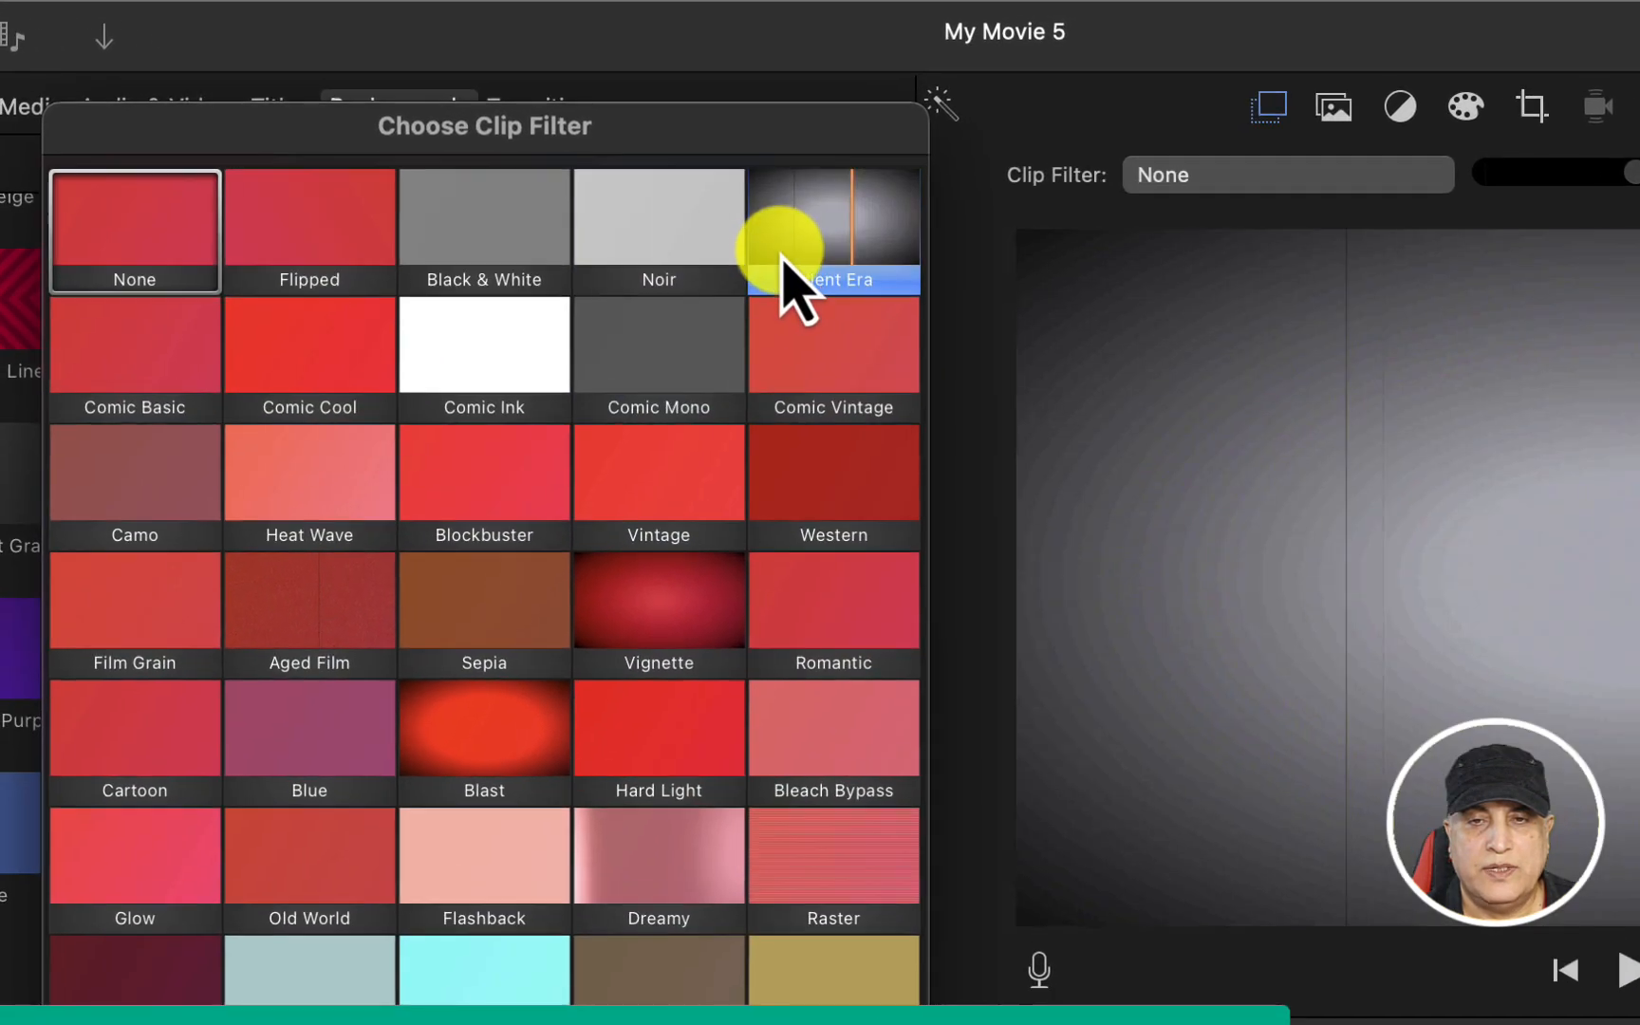
{"action": "left_click", "coordinate": [896, 173]}
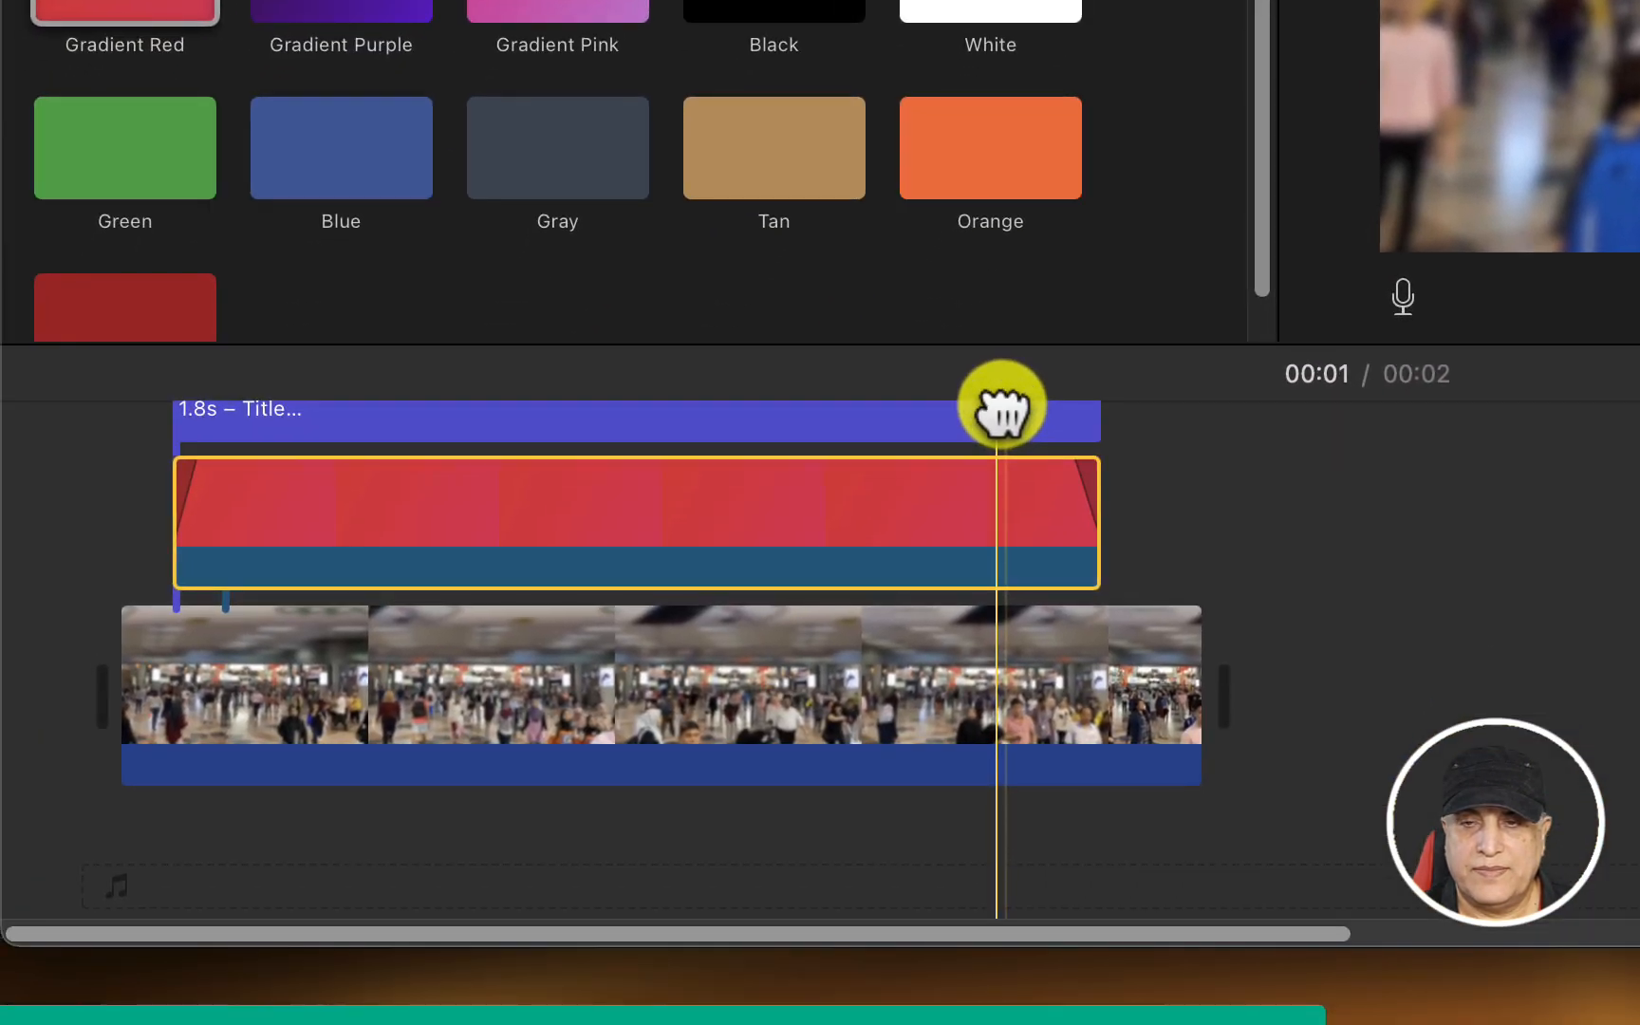
Preview the filtered background behind the title and reduce the Silent Era filter's intensity to 70
{"action": "left_click_drag", "start_coordinate": [885, 618], "coordinate": [126, 670]}
{"action": "left_click_drag", "start_coordinate": [240, 453], "coordinate": [757, 443]}
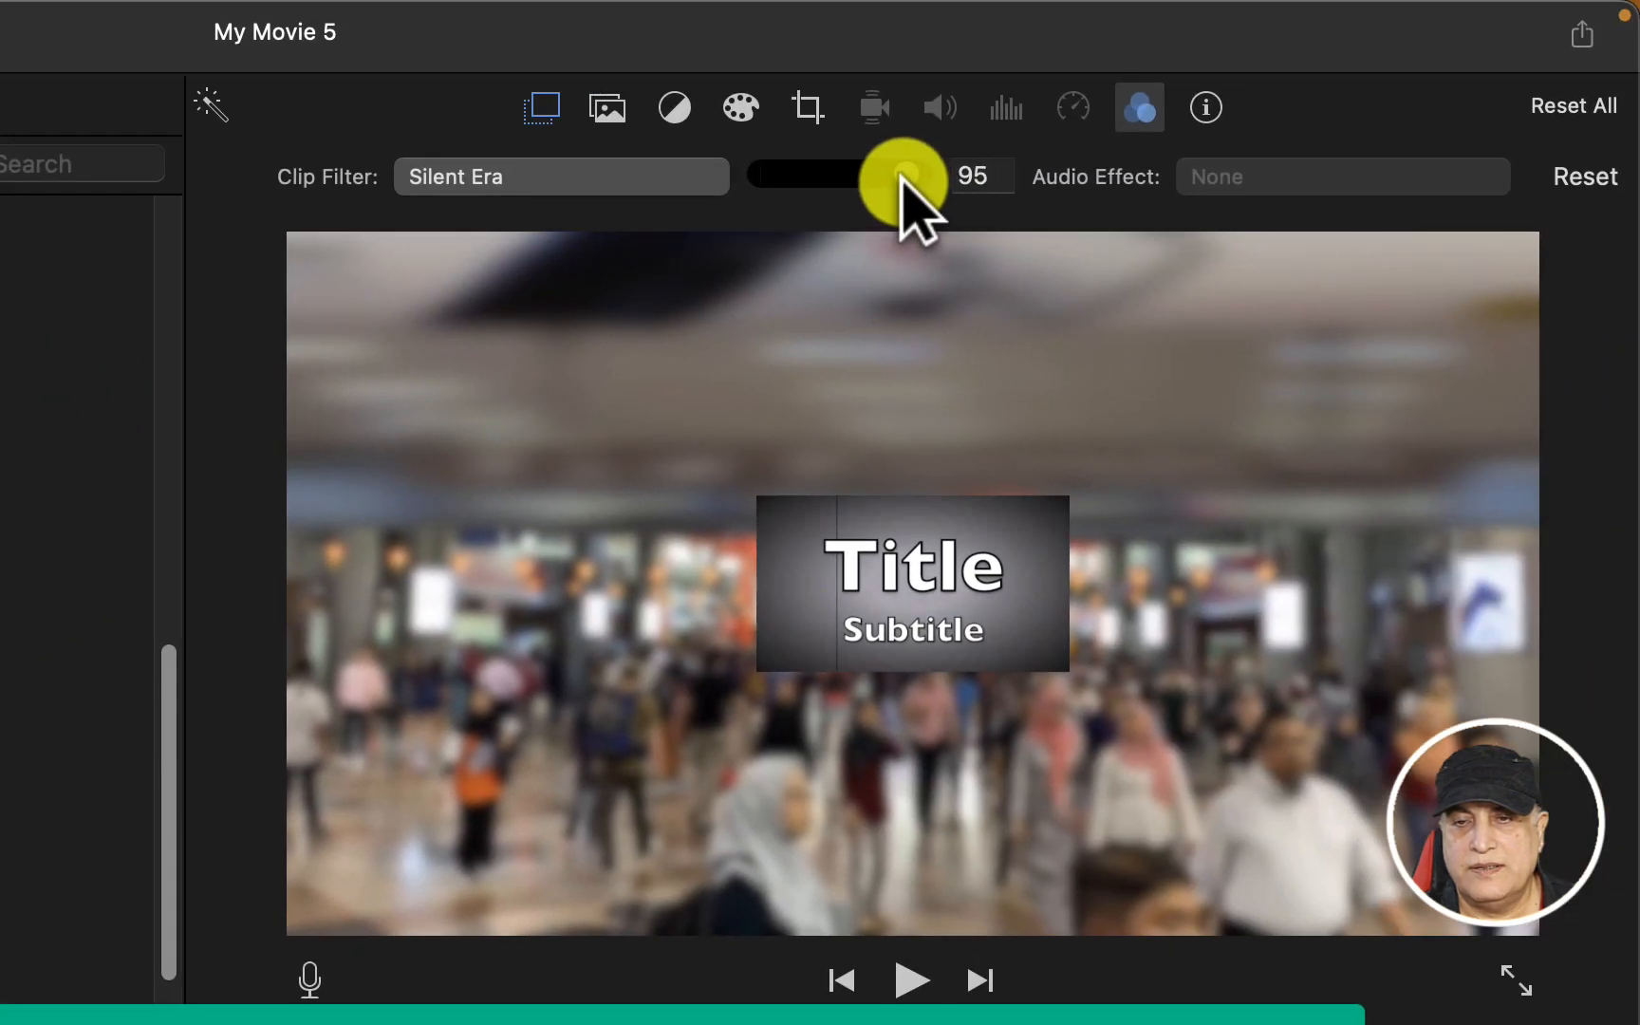
{"action": "left_click_drag", "start_coordinate": [902, 178], "coordinate": [864, 181]}
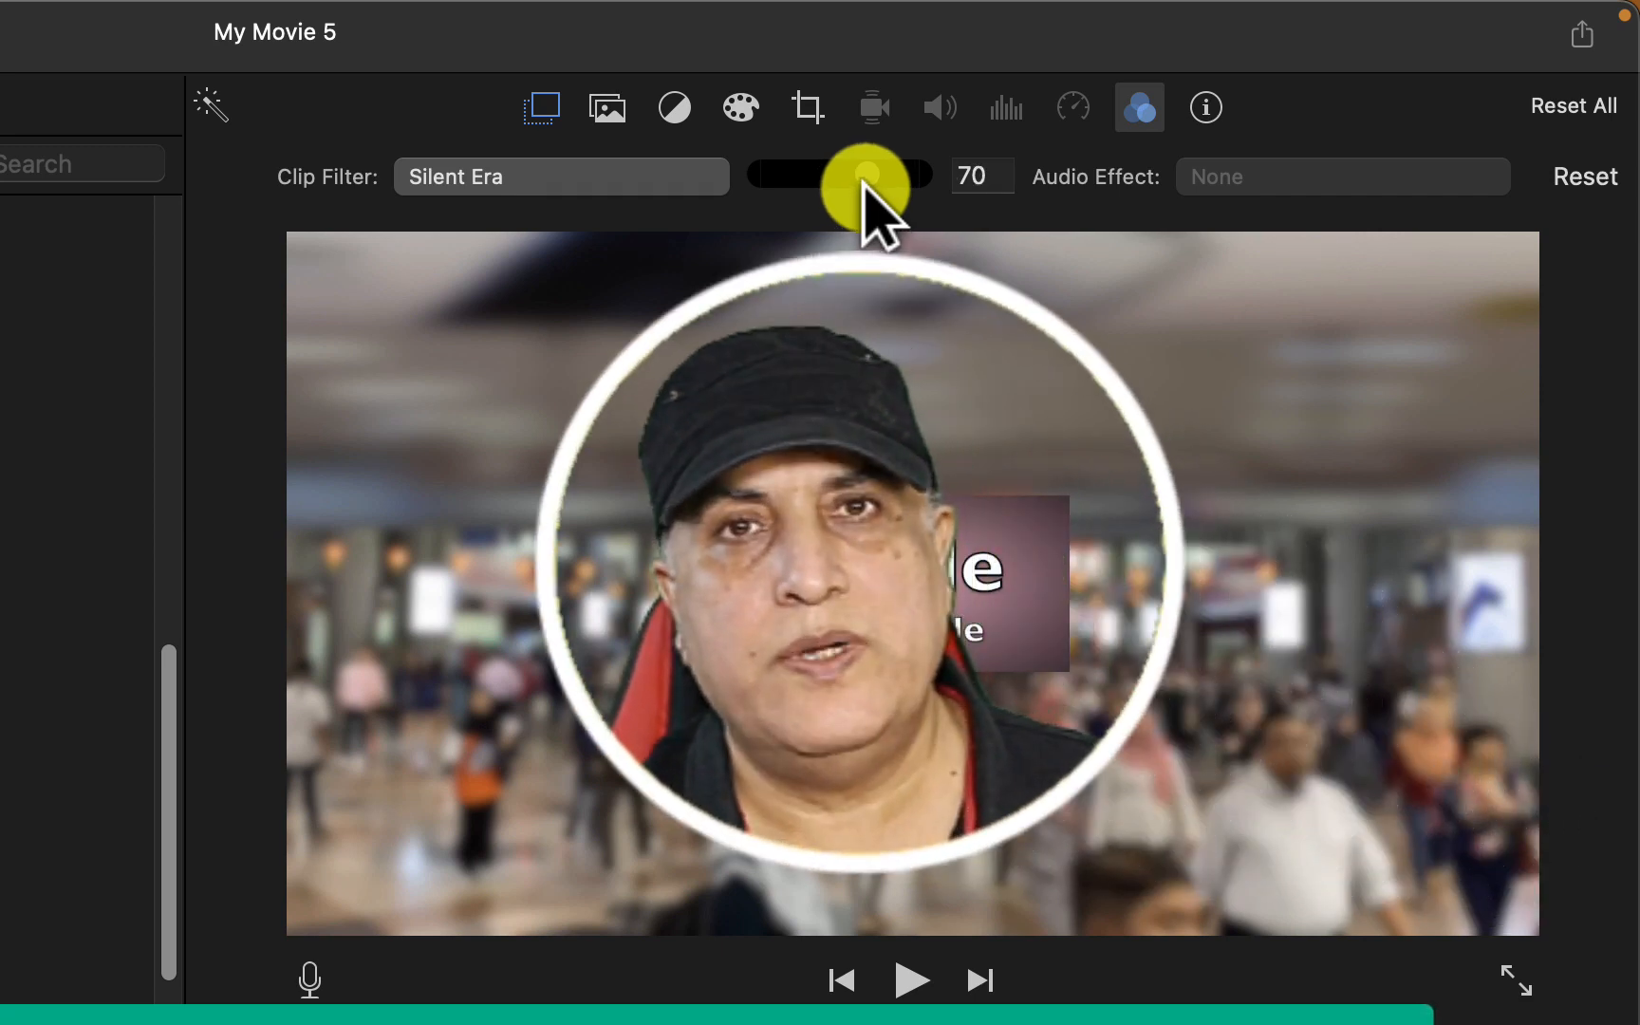